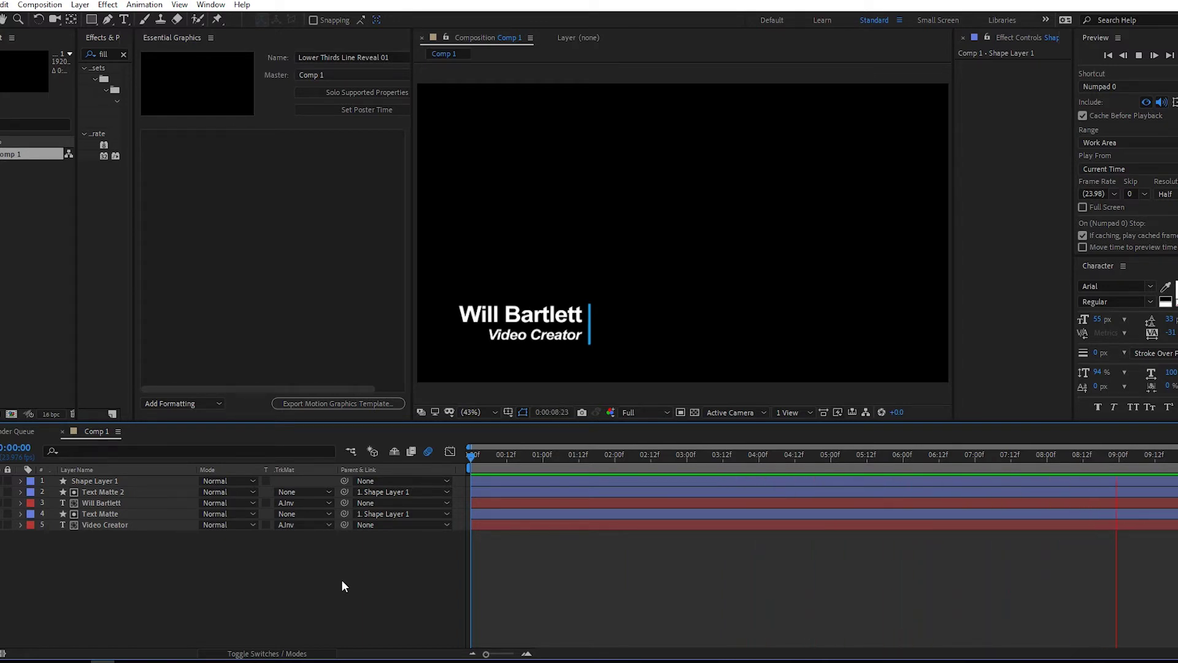
Stop the preview, scrub to the title, and select the line, text and matte layers in turn
key("space")
left_click_drag(471, 459, 578, 459)
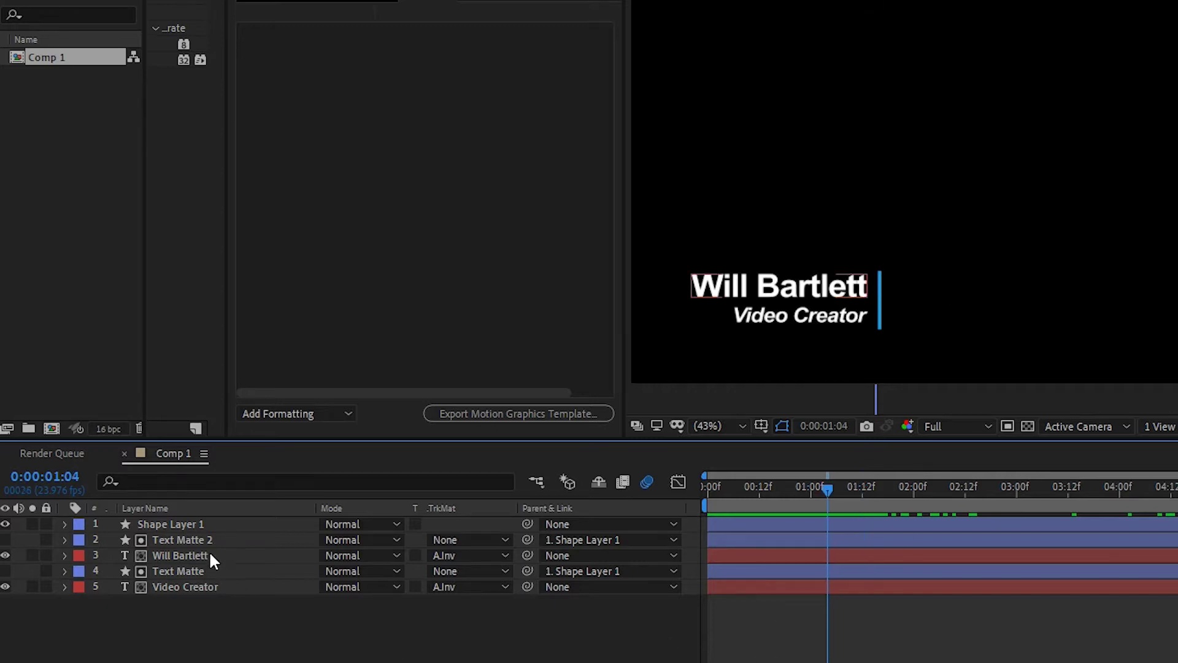
left_click(187, 523)
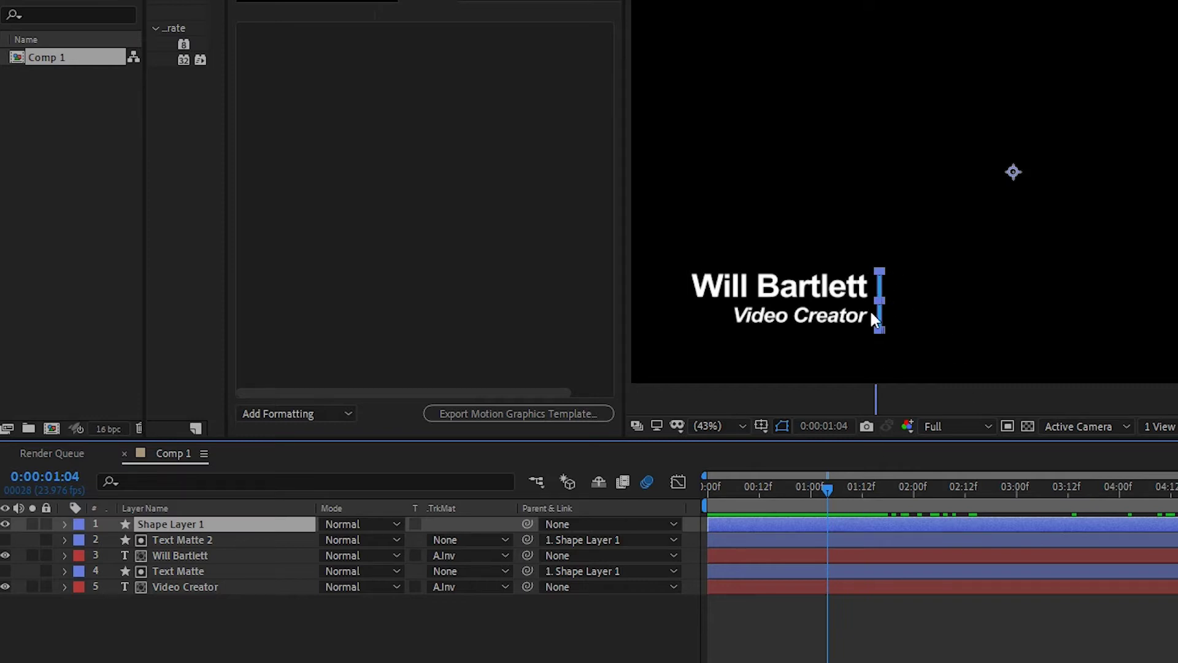
left_click(209, 556)
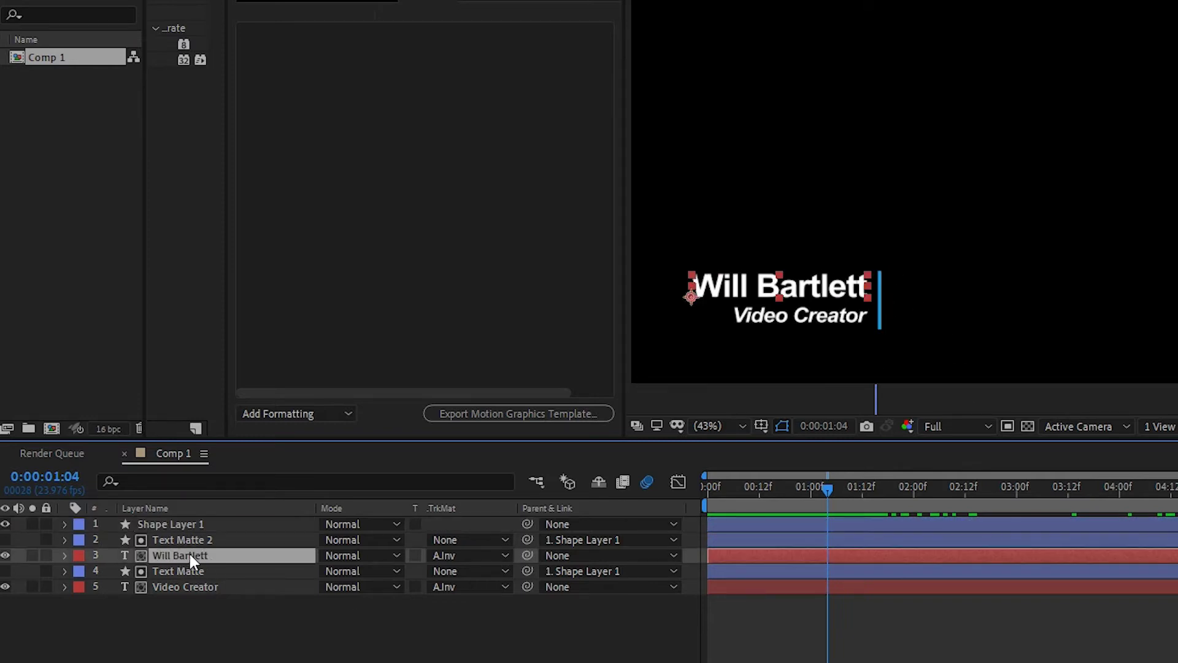
left_click(196, 587)
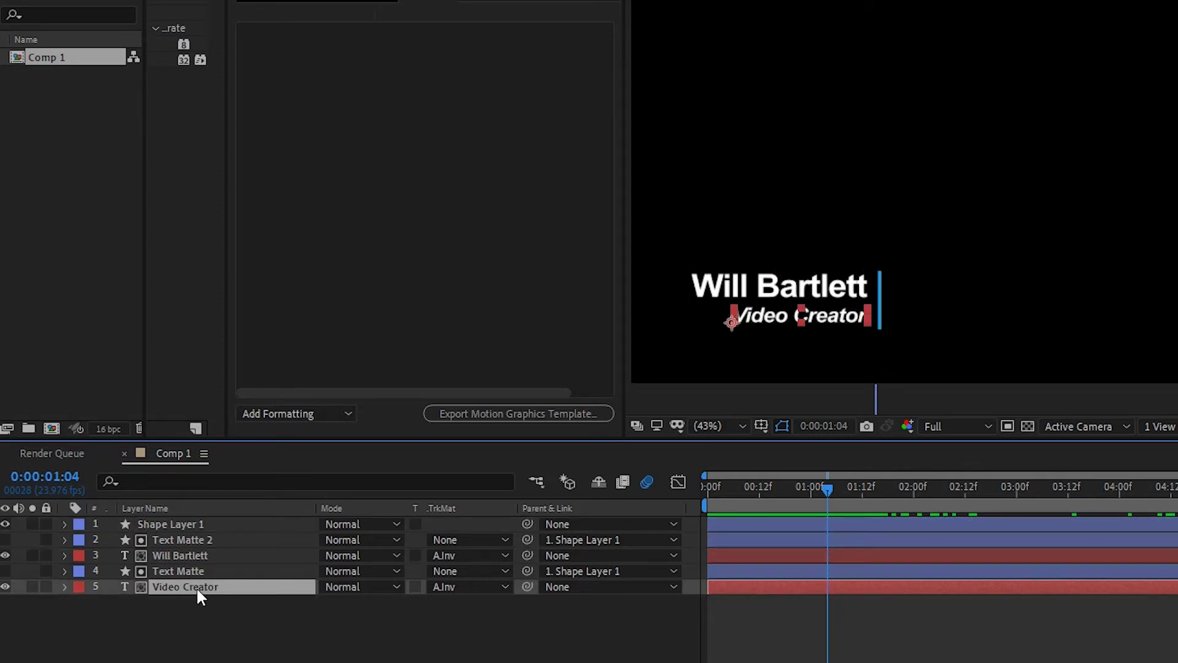
left_click(184, 534)
left_click(194, 571)
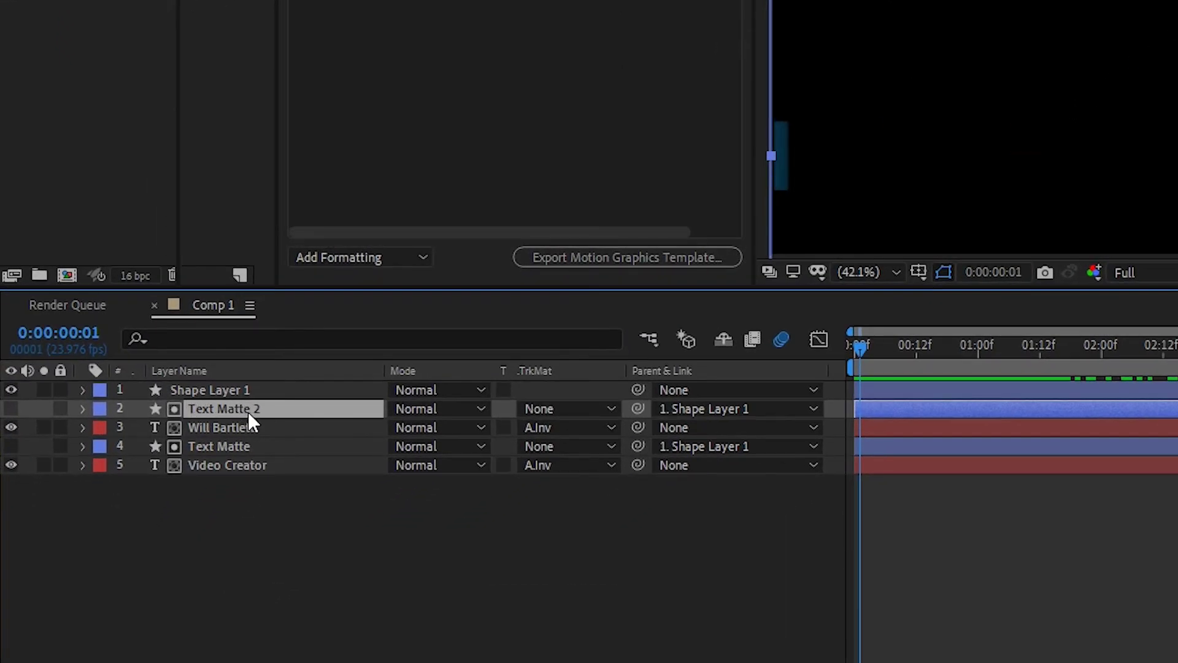
left_click(200, 390)
left_click(229, 408)
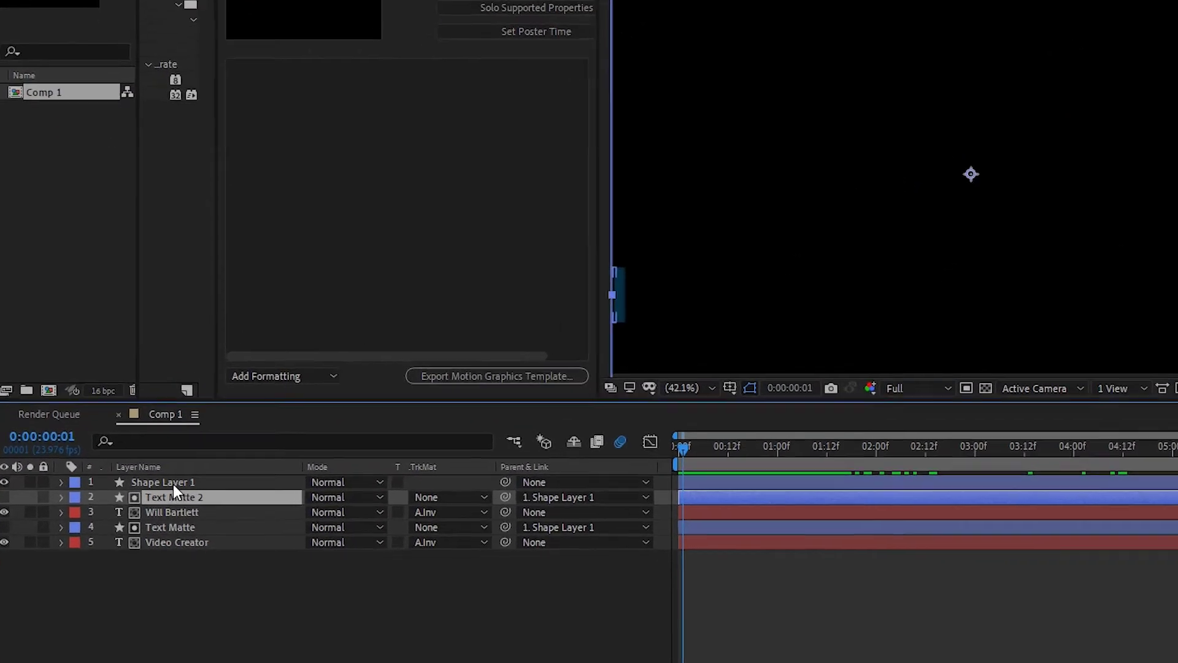
Reveal Shape Layer 1's Position keyframes with U and scrub through the start of the line reveal
left_click(150, 504)
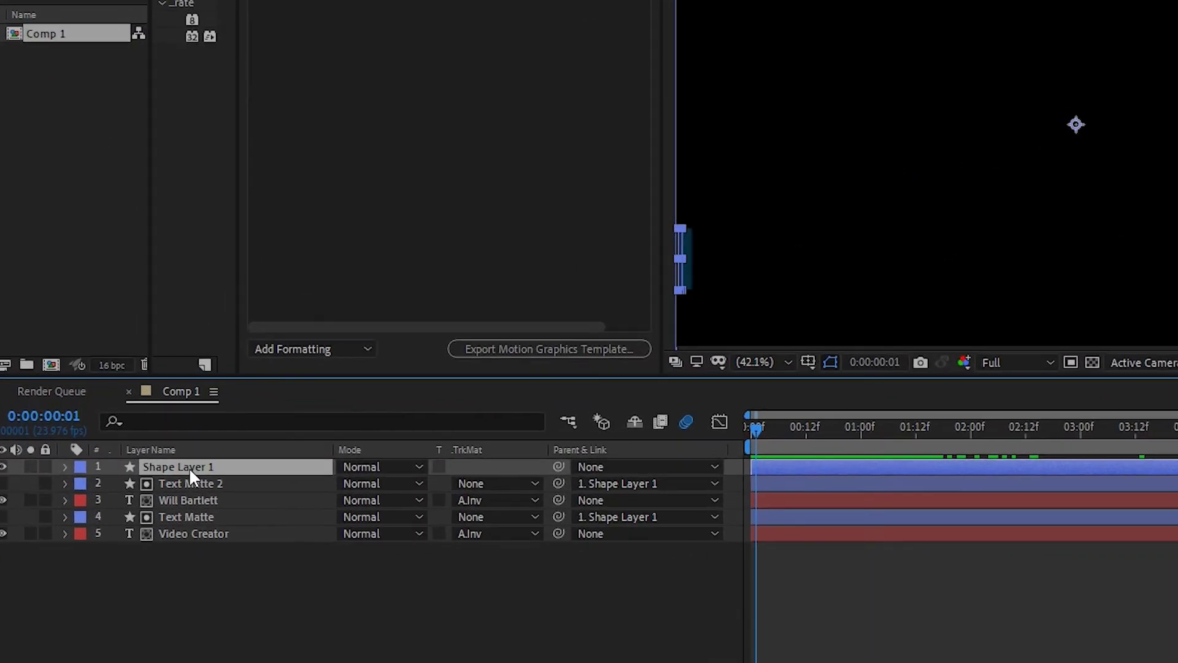
key("u")
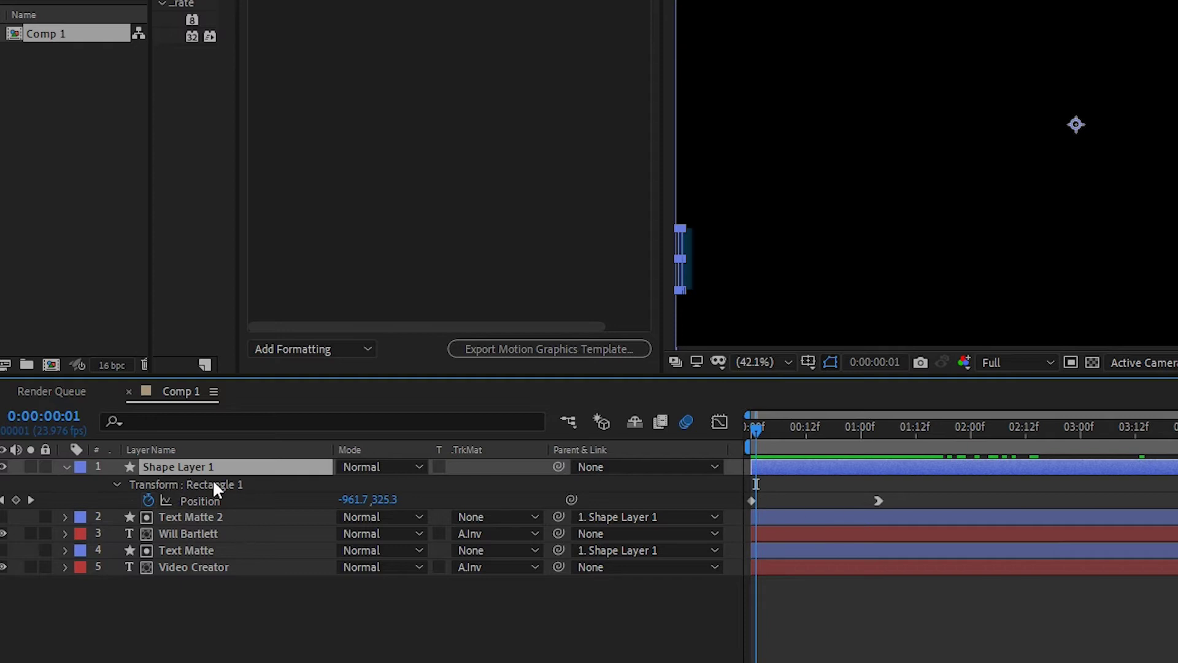
left_click(197, 517)
left_click(752, 454)
left_click_drag(750, 446, 816, 443)
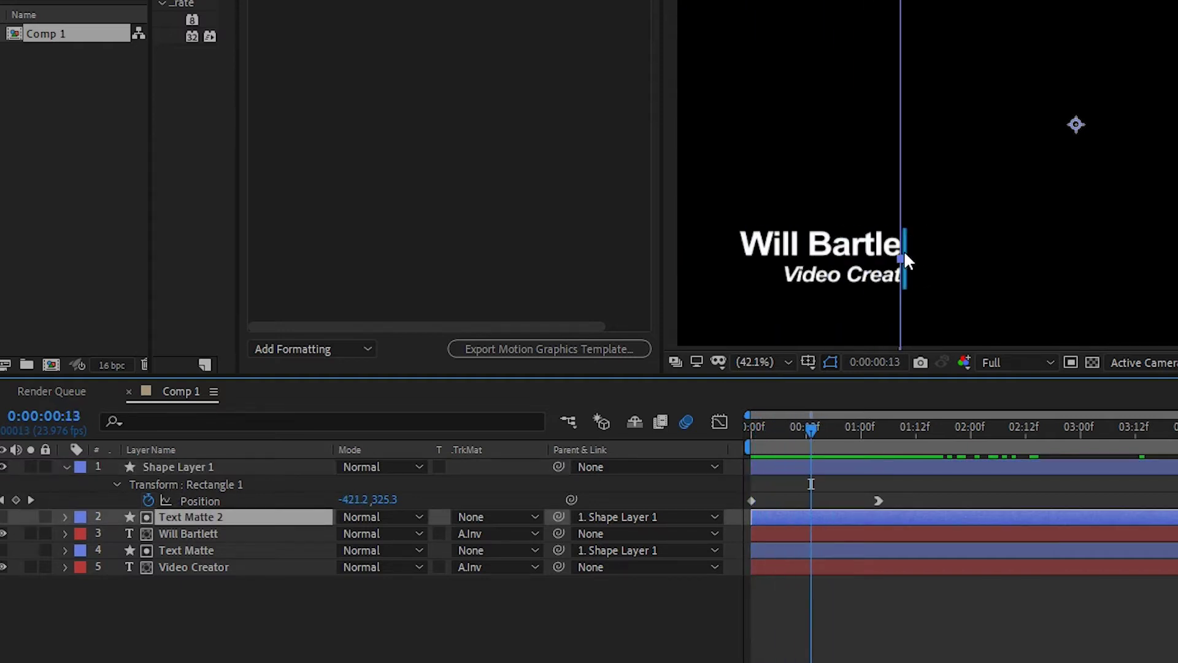
left_click(206, 468)
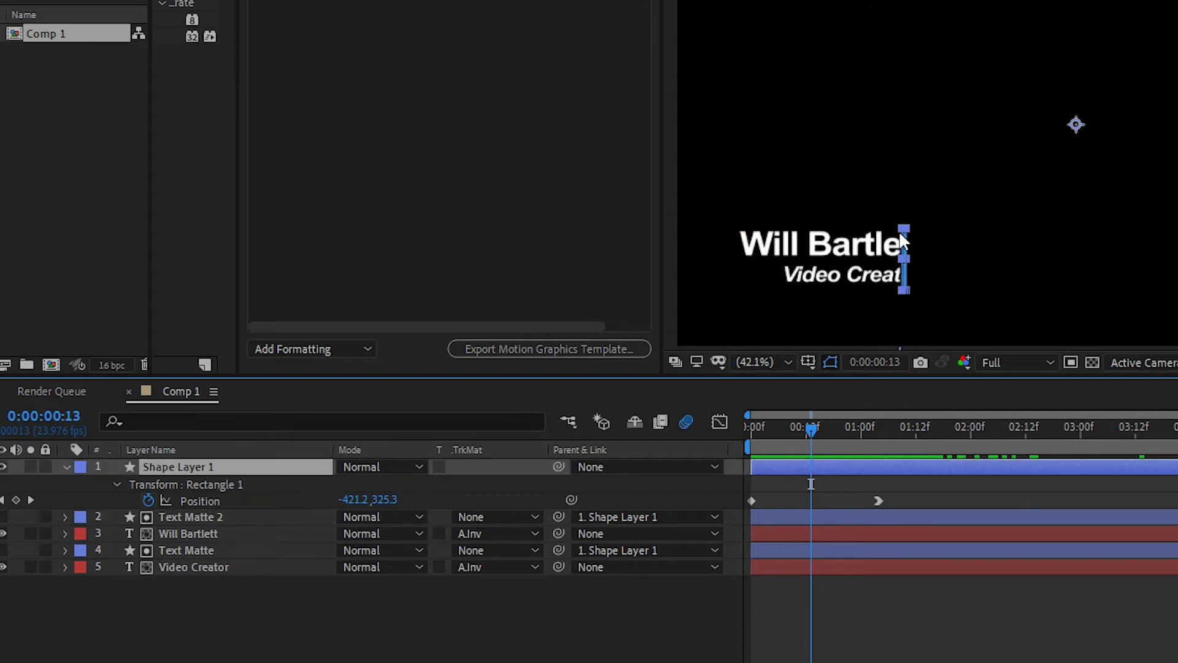
left_click(206, 517)
mouse_move(834, 433)
left_mouse_down()
mouse_move(848, 430)
mouse_move(825, 430)
left_mouse_up()
Check the name layer's Track Matte choices unchanged and scrub back and forth through the wipe
left_click(193, 529)
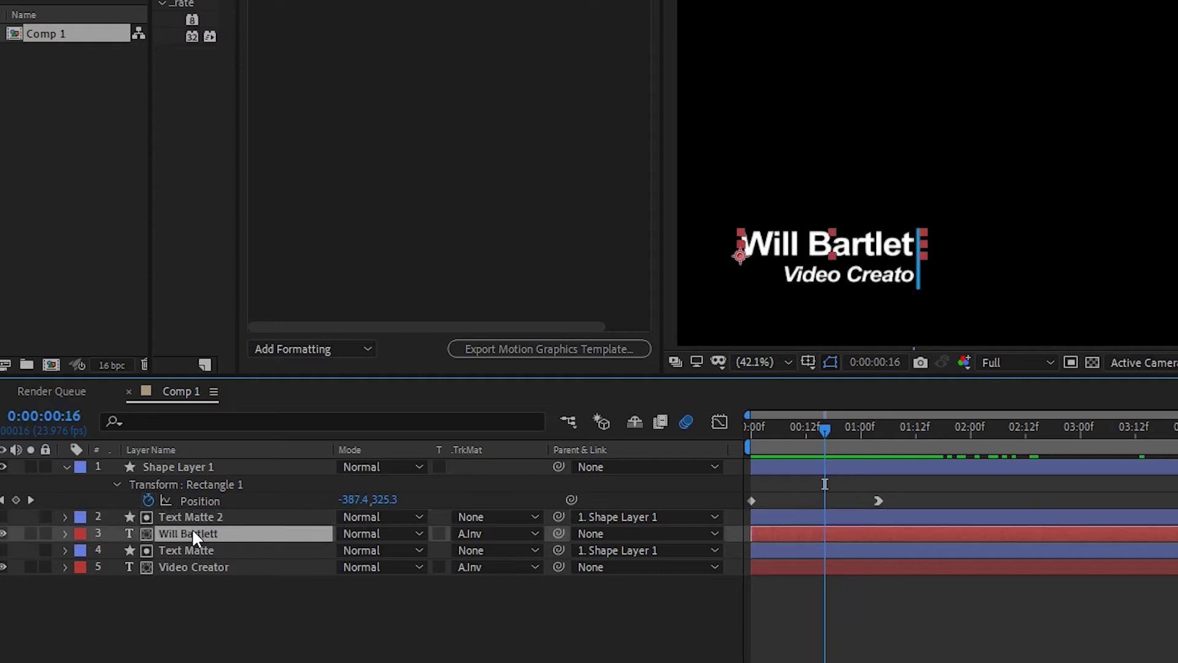
left_click(198, 514)
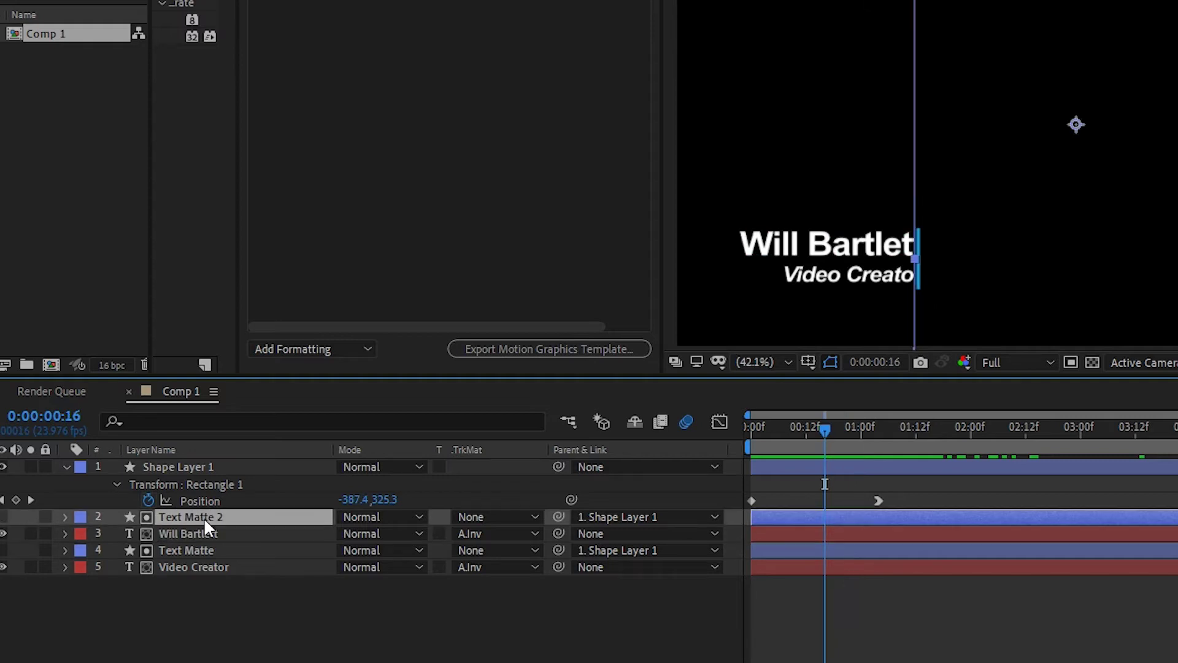
left_click(211, 568)
left_click(194, 550)
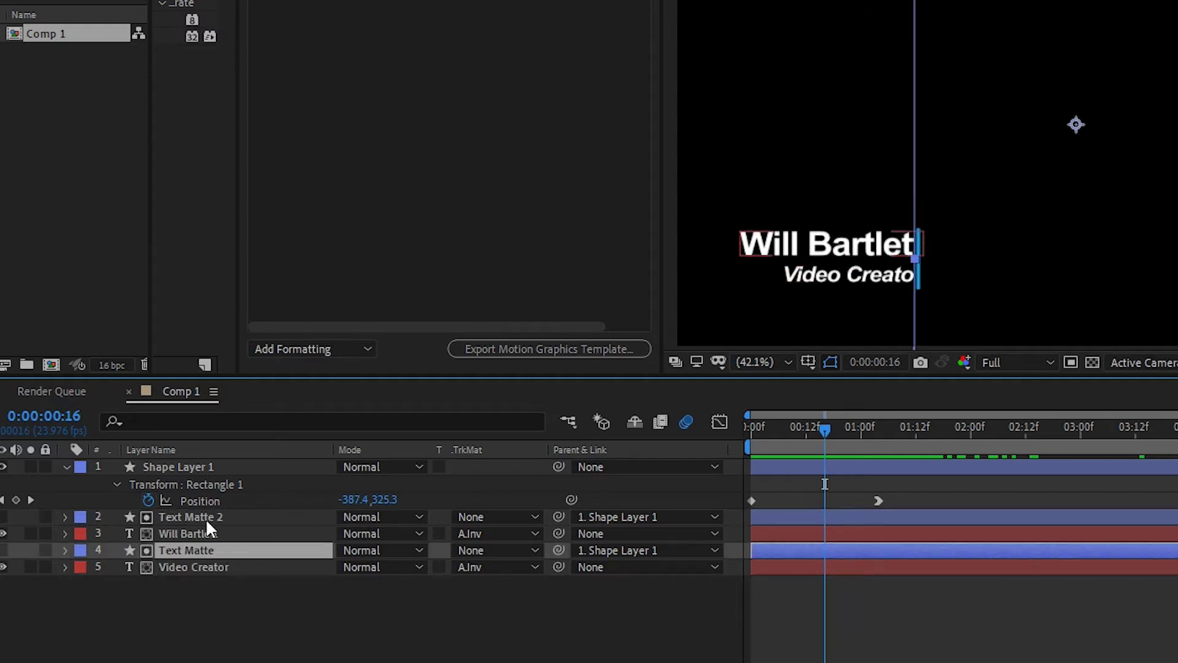
left_click(189, 532)
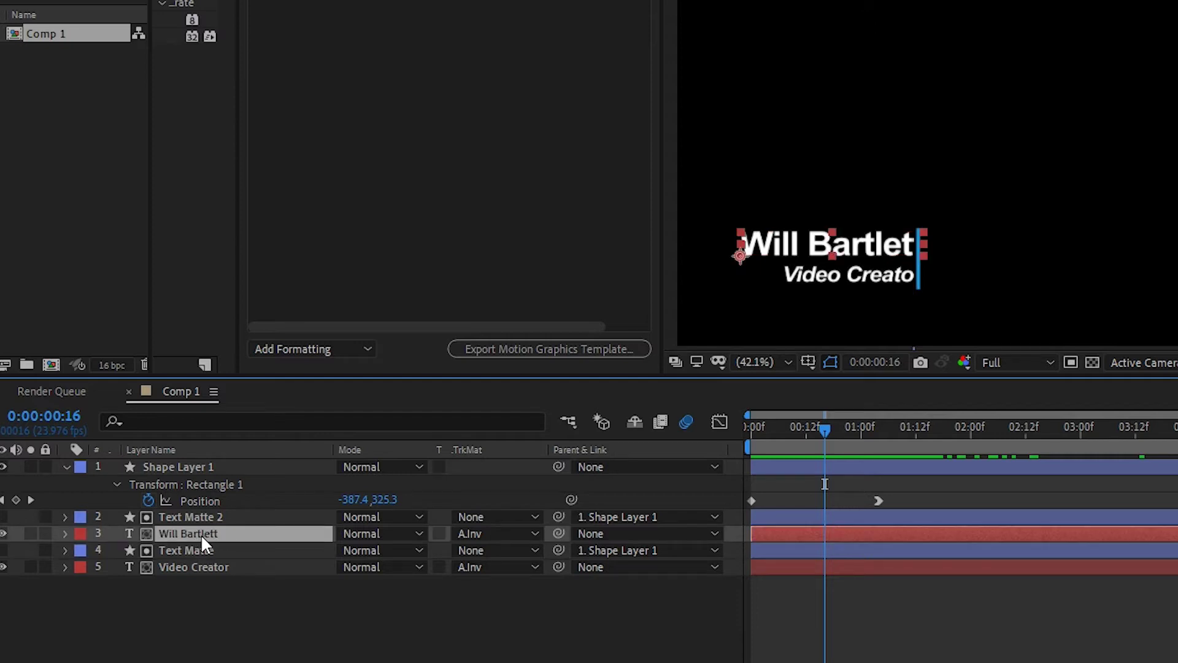
left_click(477, 536)
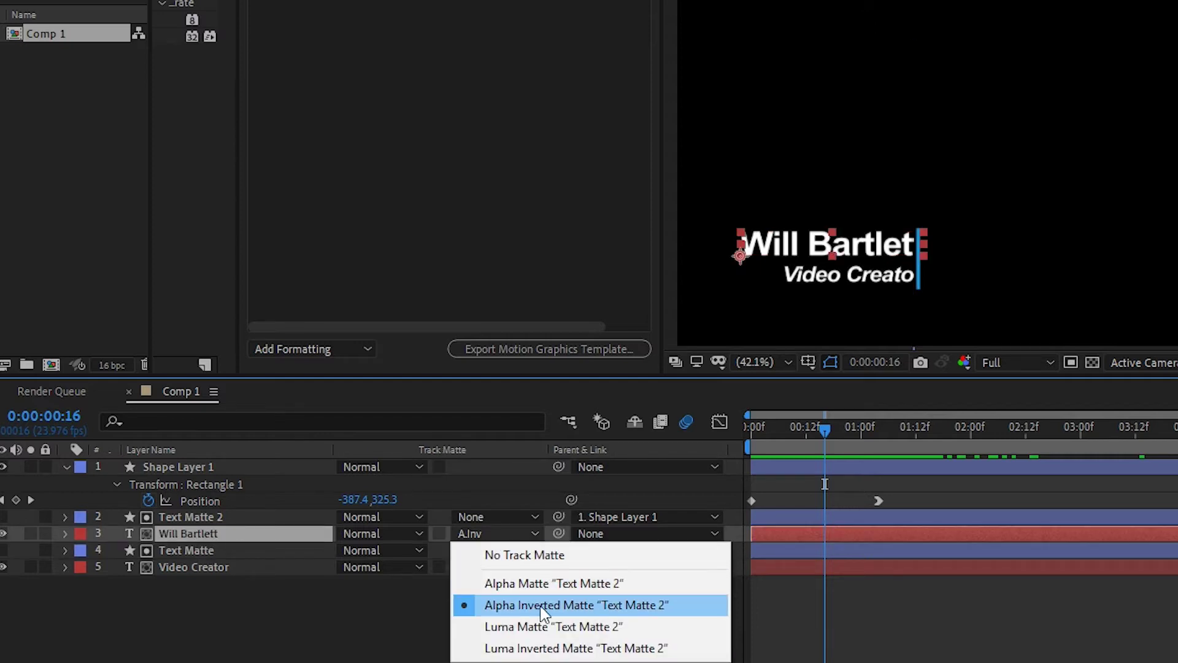
left_click(307, 626)
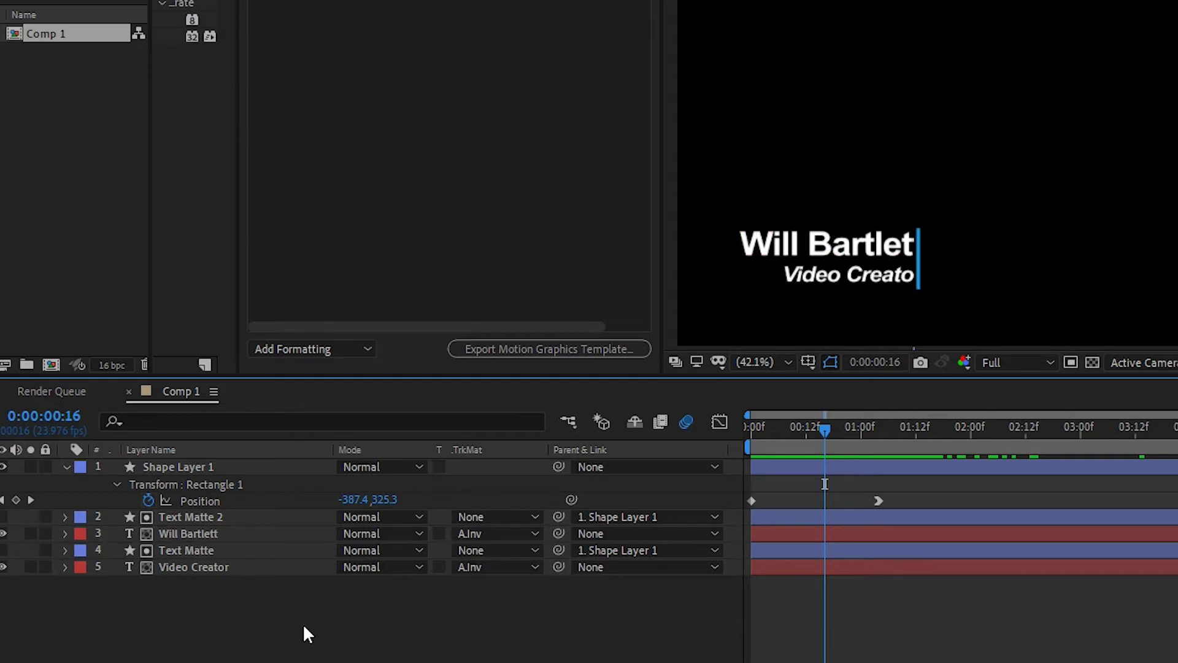
left_click(187, 525)
left_click(212, 517)
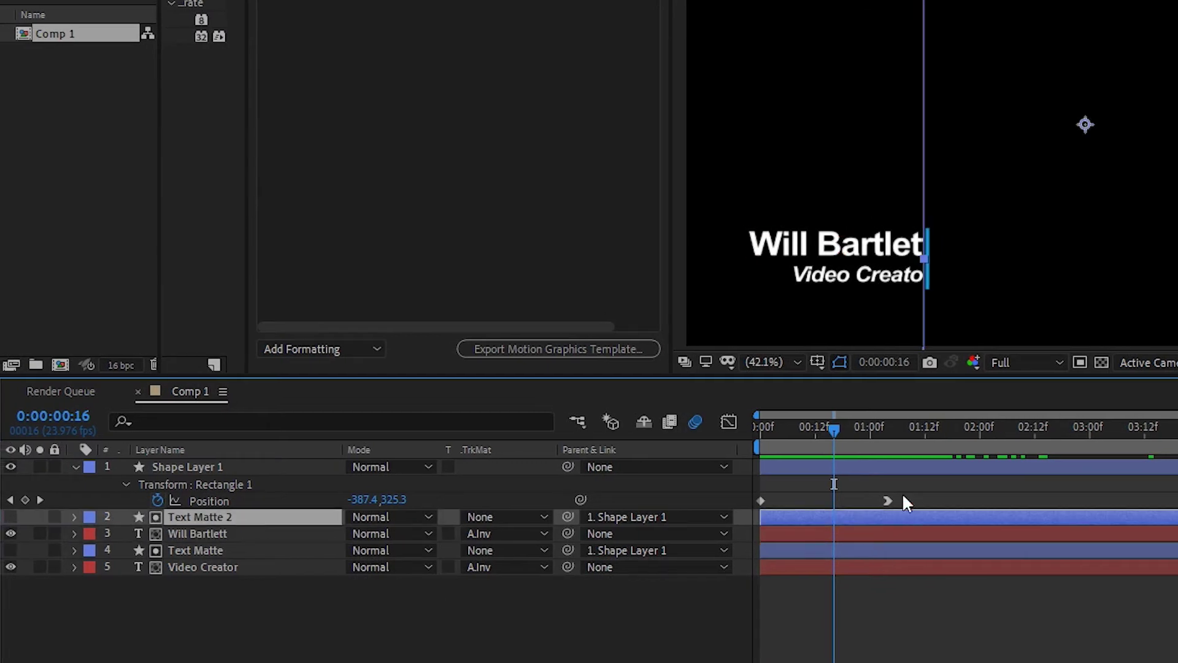
left_click_drag(838, 426, 791, 446)
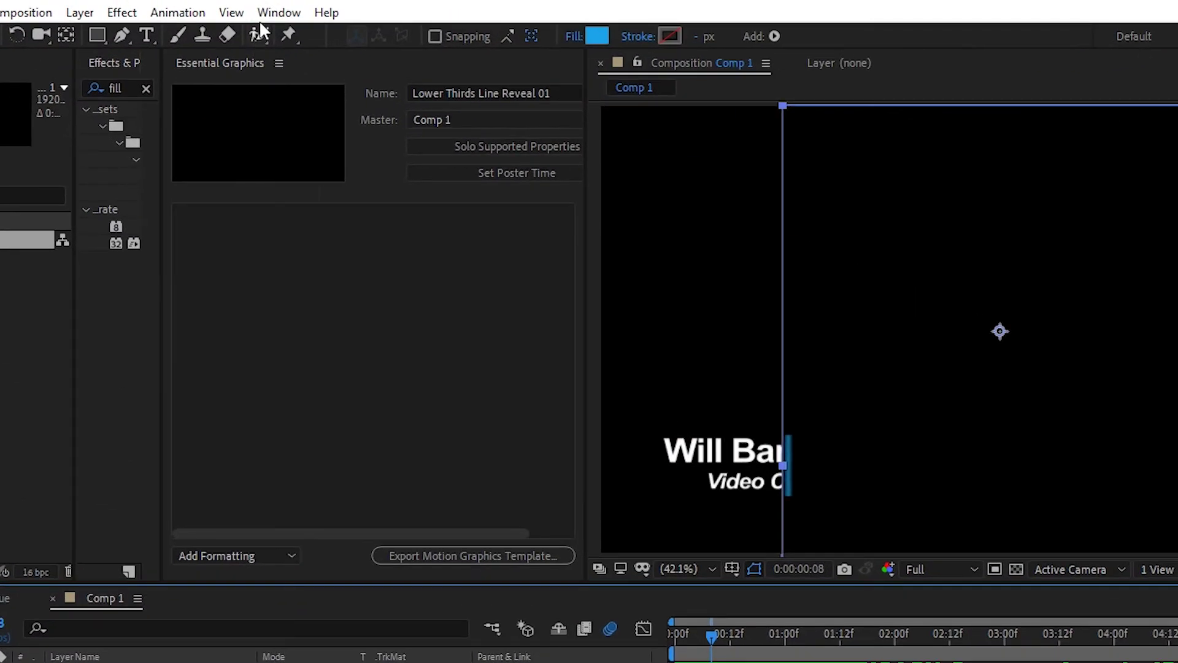
Open Essential Graphics from the Window menu and keep Comp 1 as the Master composition
left_click(204, 6)
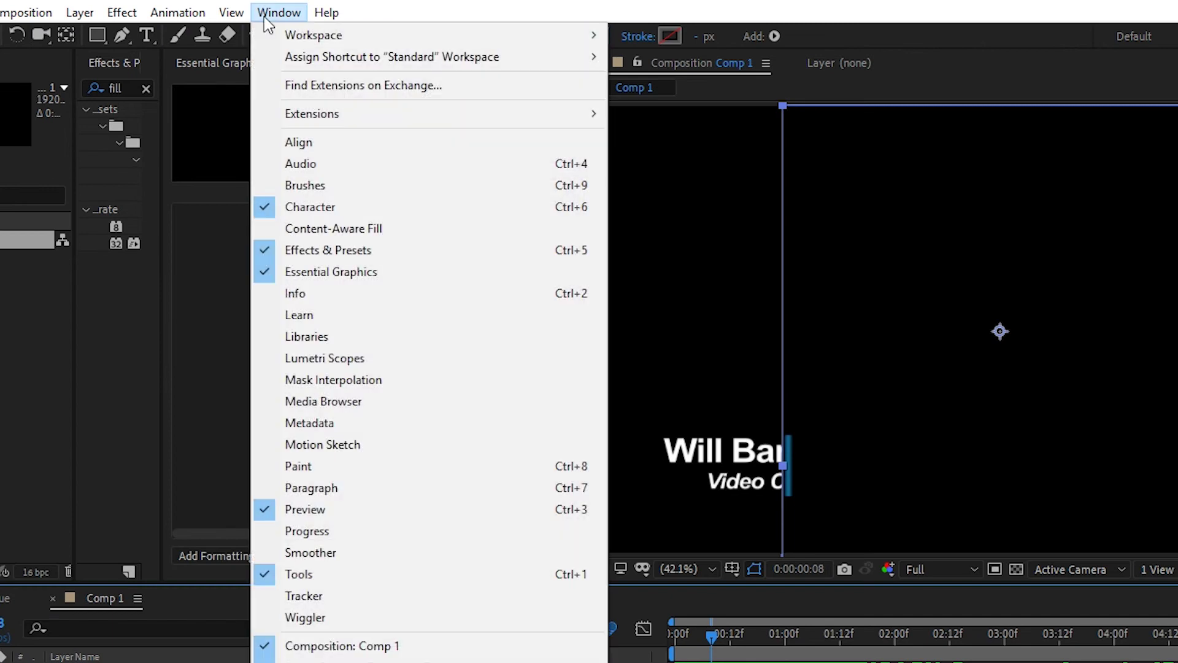
left_click(368, 277)
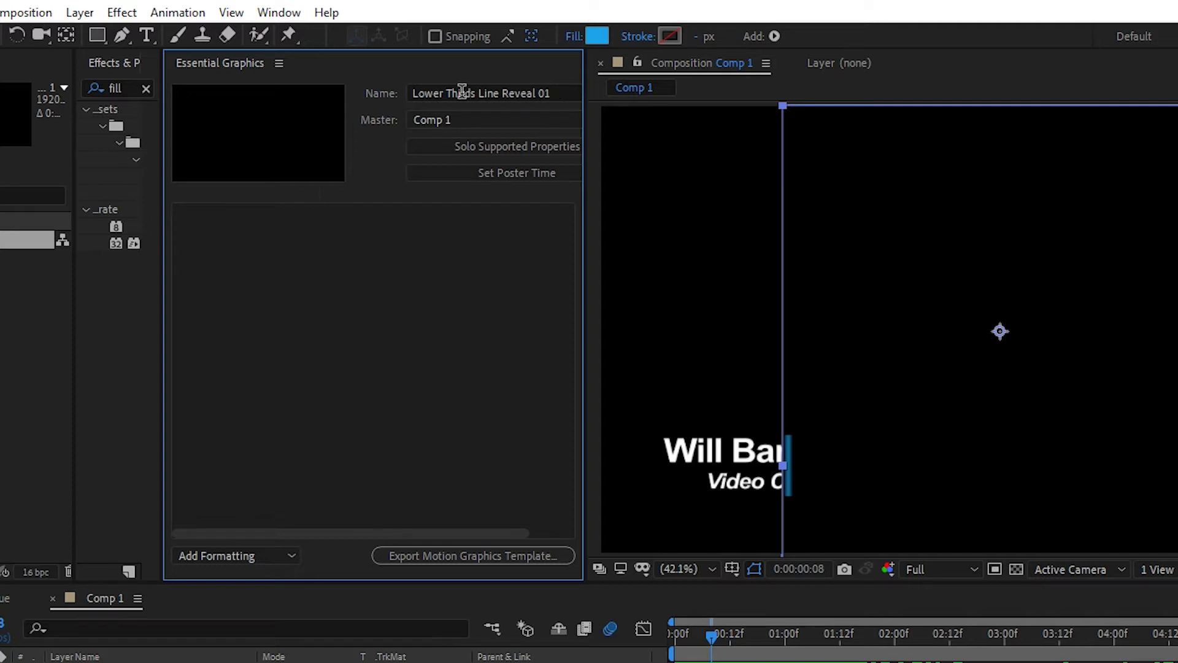
left_click(514, 130)
left_click(453, 190)
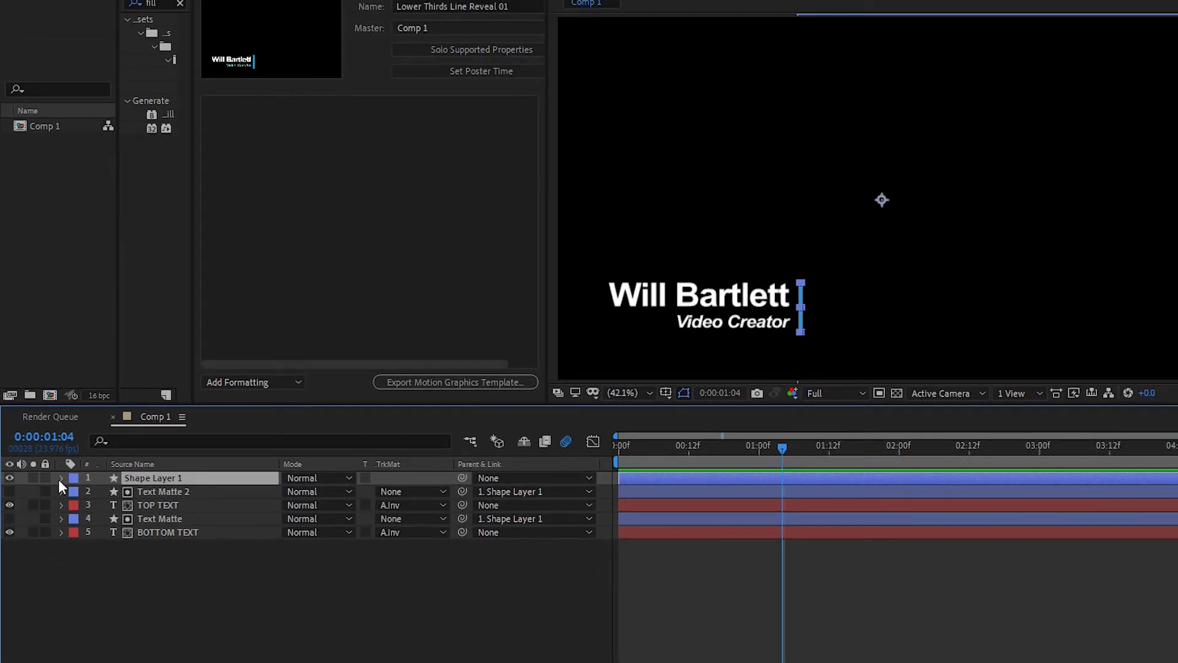
Add Rectangle 1's Scale to Essential Graphics as a control named 'Shape Size' (36.0, 65.0 %)
left_click(61, 478)
left_click(75, 492)
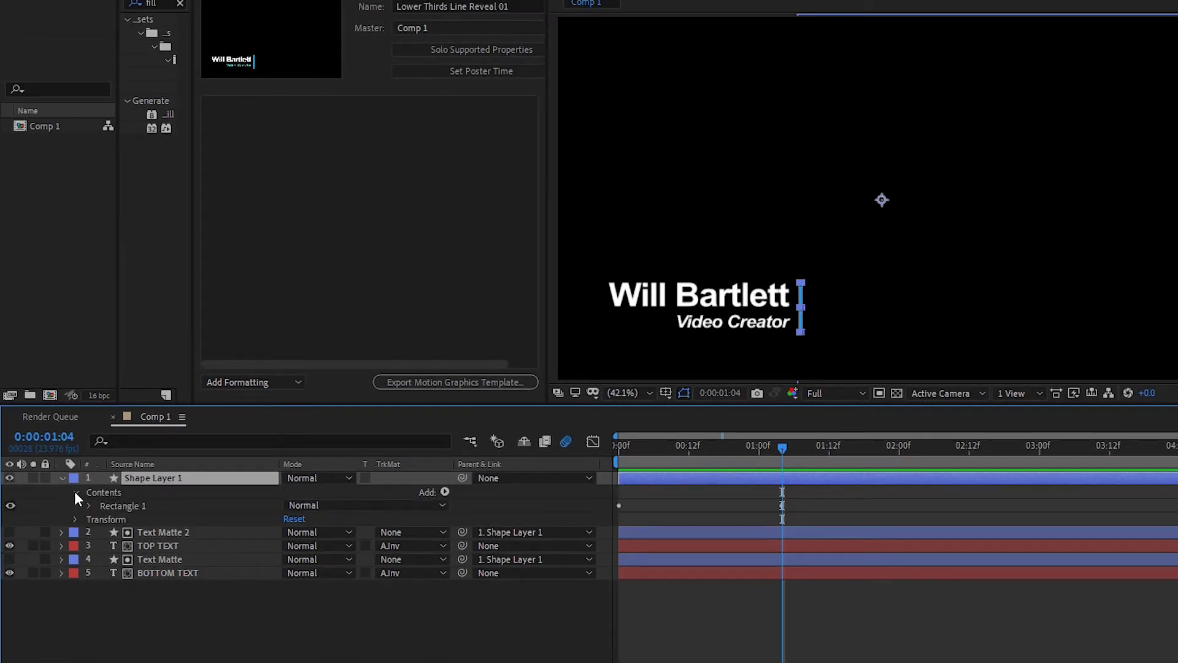
left_click(88, 506)
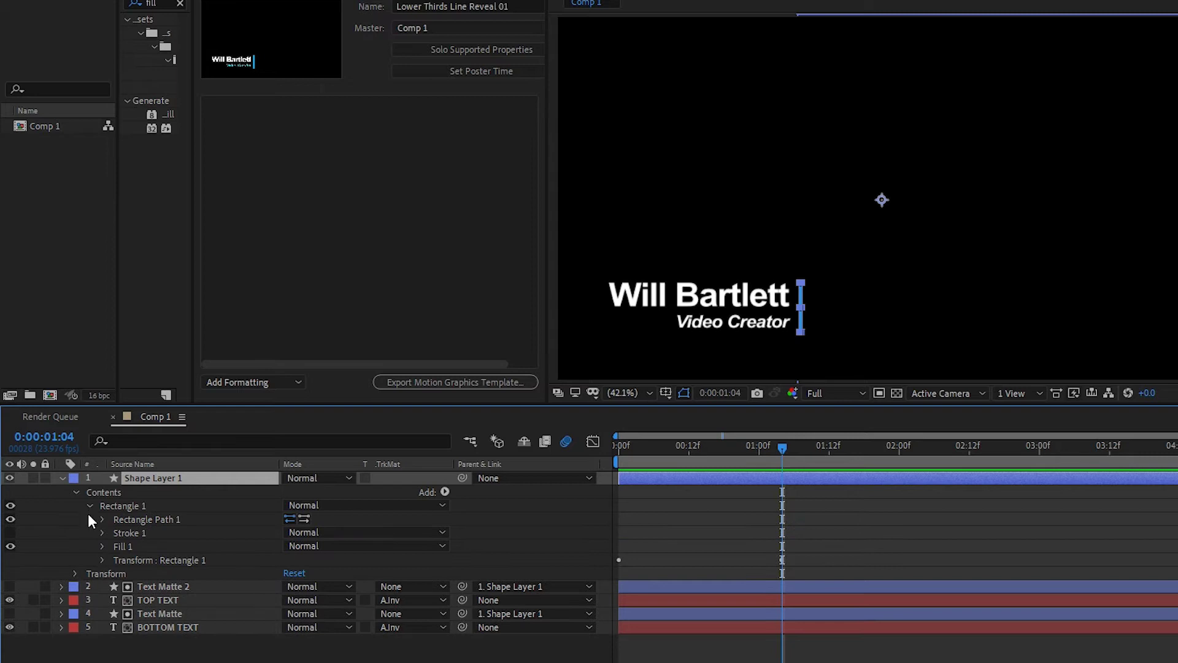
left_click(102, 560)
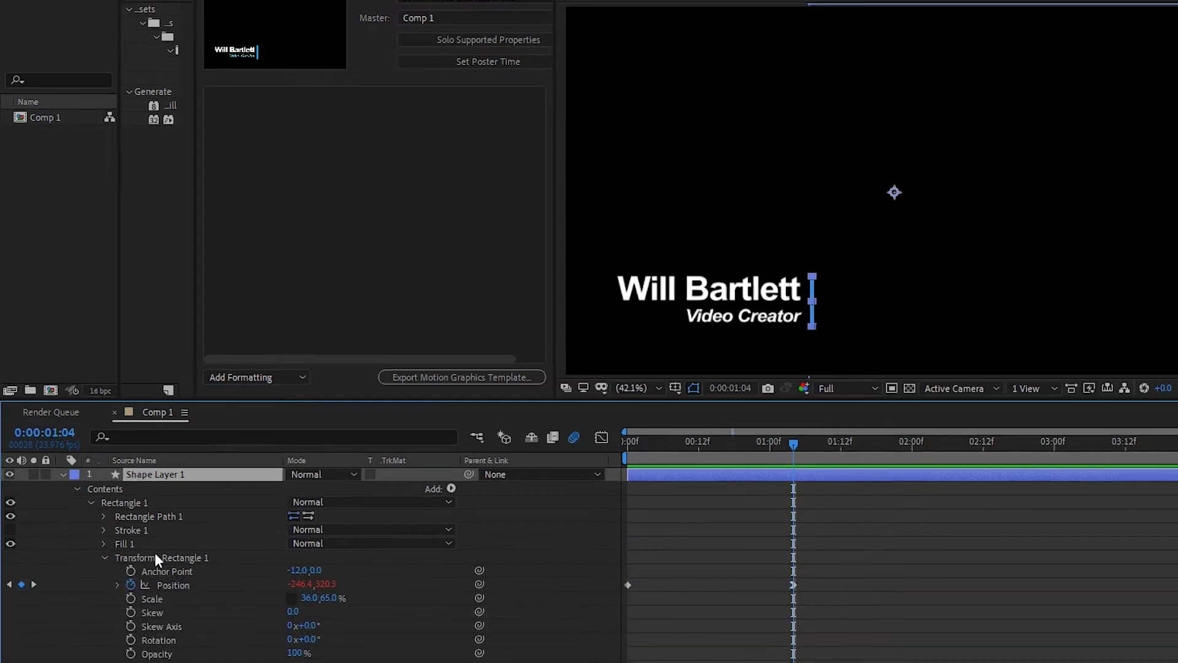
left_click(153, 603)
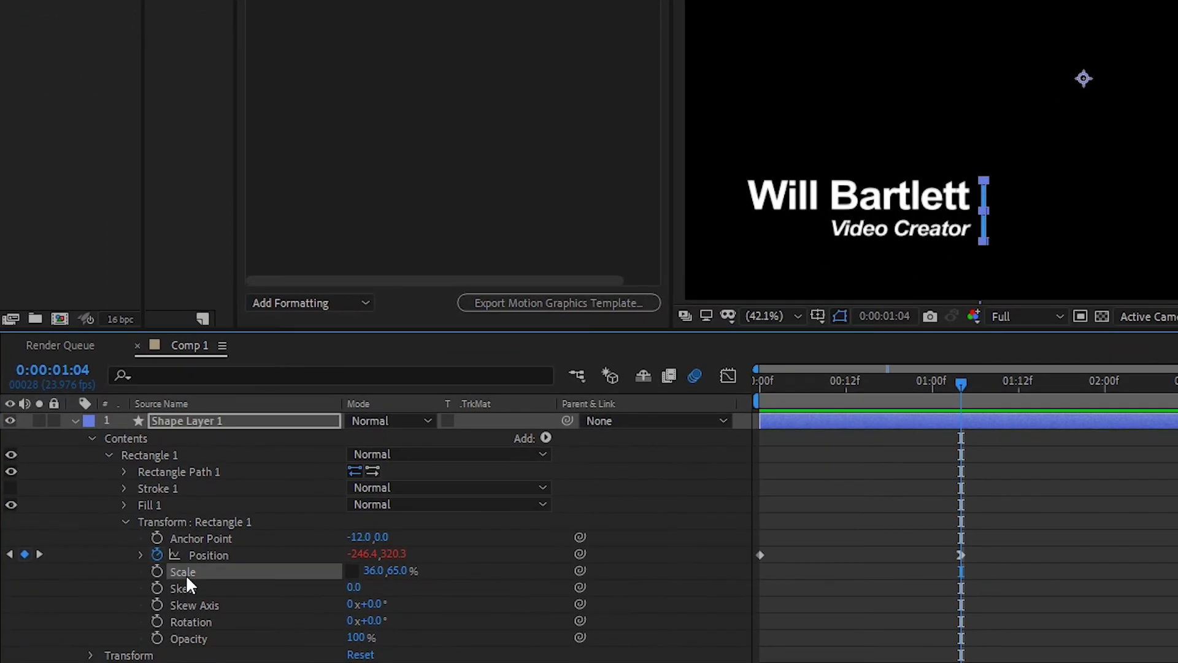
left_click_drag(186, 575, 304, 78)
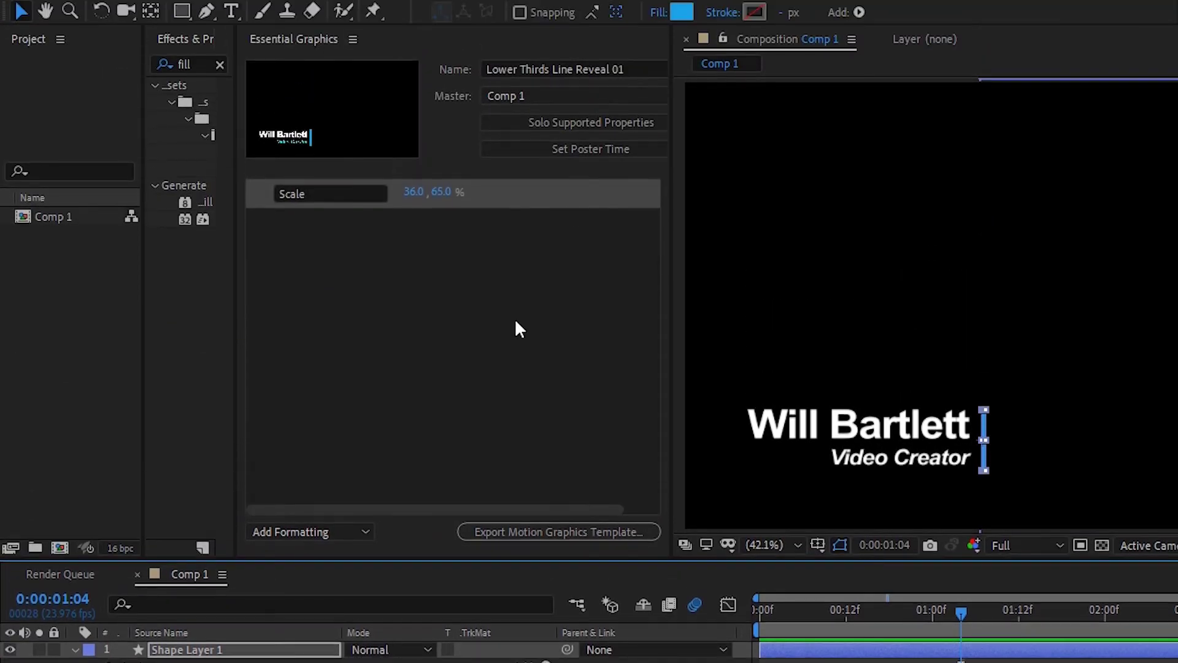
left_click(299, 194)
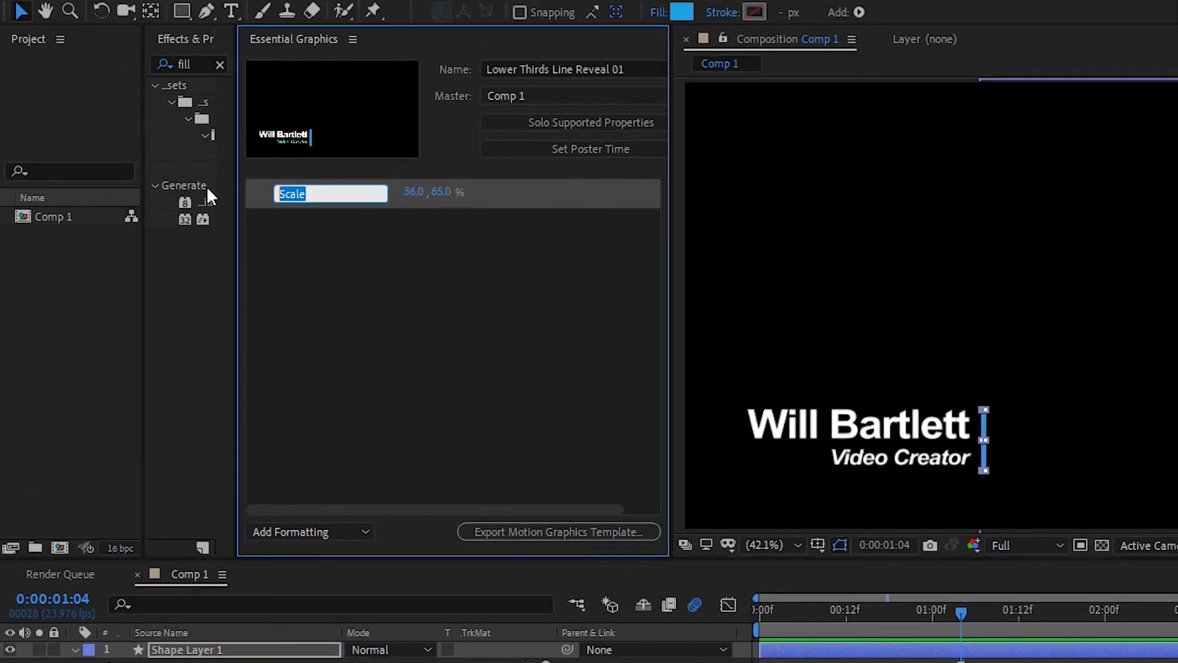
type("Shape Size")
key("Return")
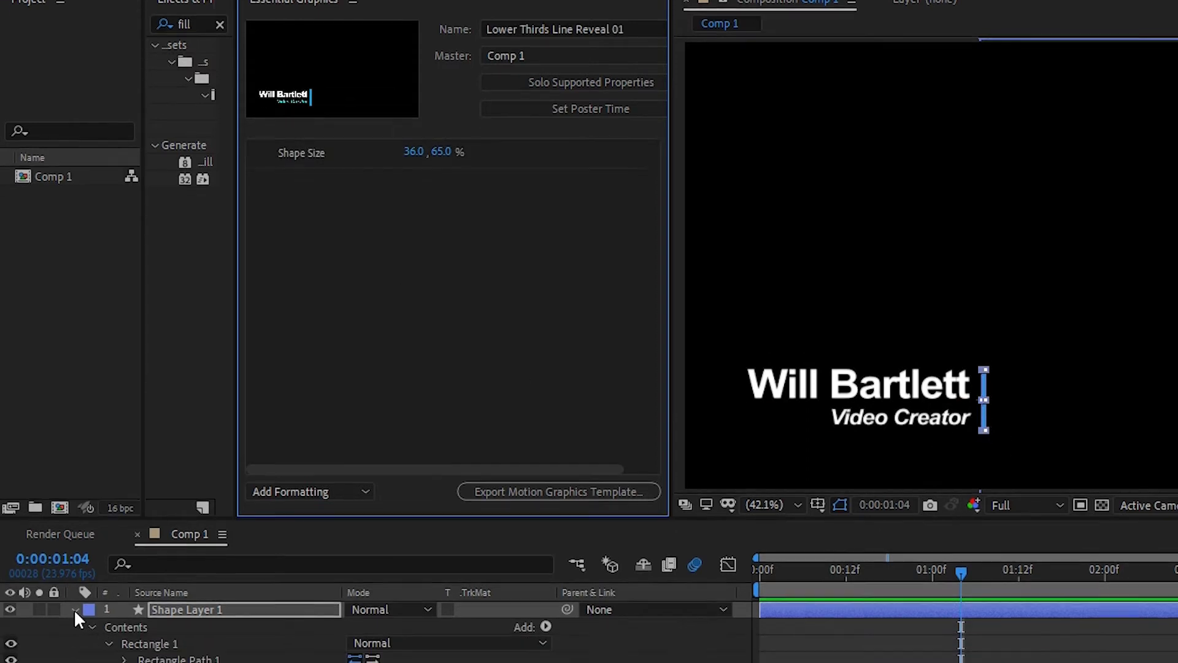
left_click(74, 650)
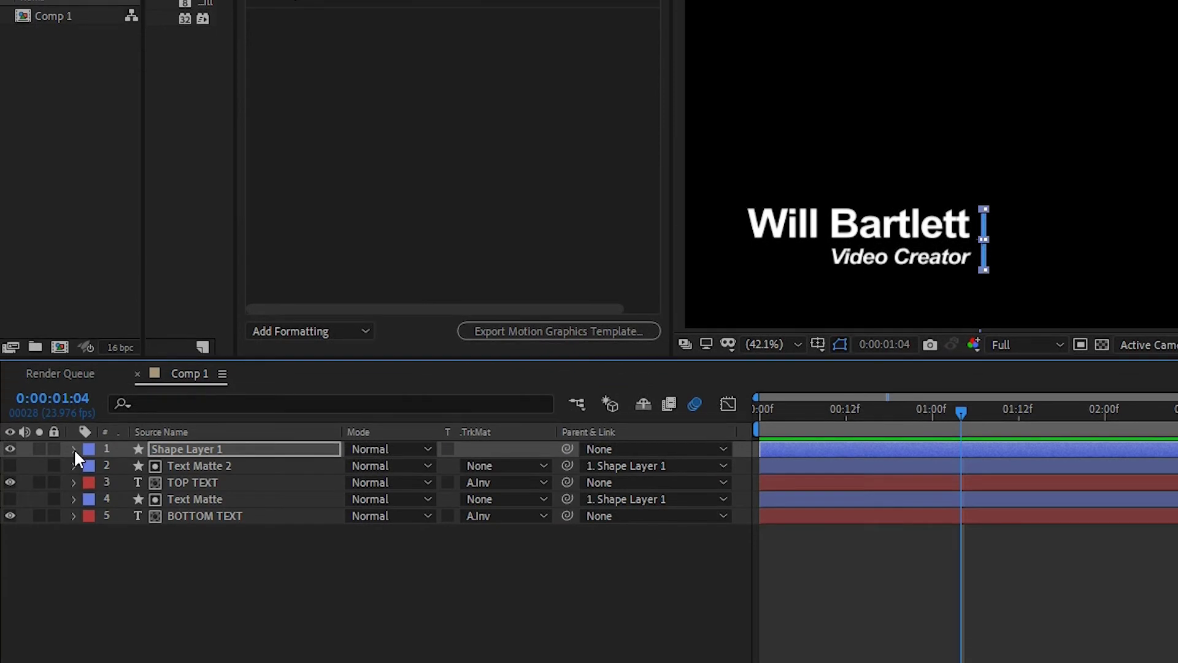
Add TOP TEXT's Source Text to Essential Graphics as a control named 'Top Text'
left_click(196, 482)
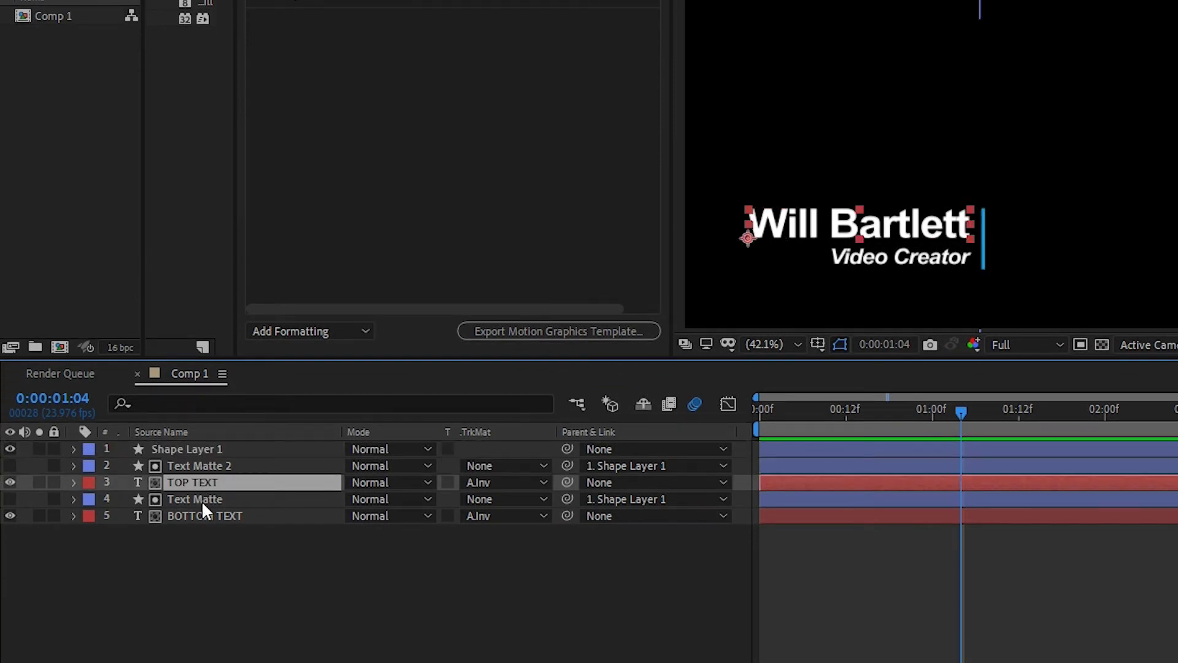
left_click(73, 482)
left_click(90, 500)
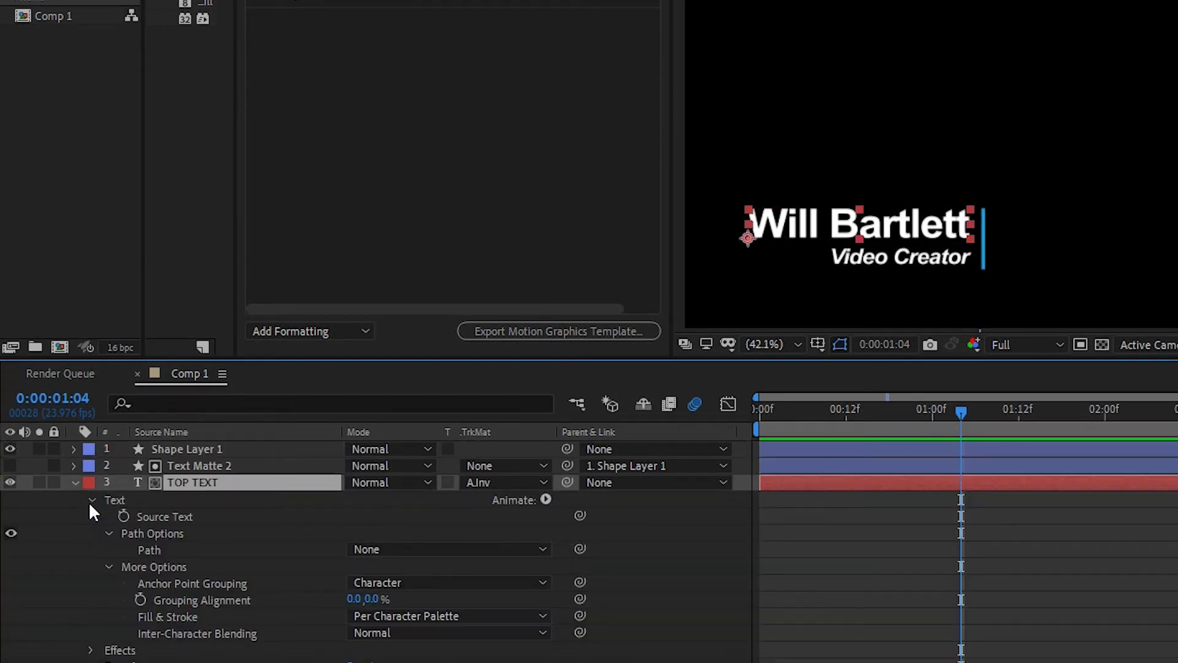
left_click(179, 521)
left_click_drag(175, 518, 337, 132)
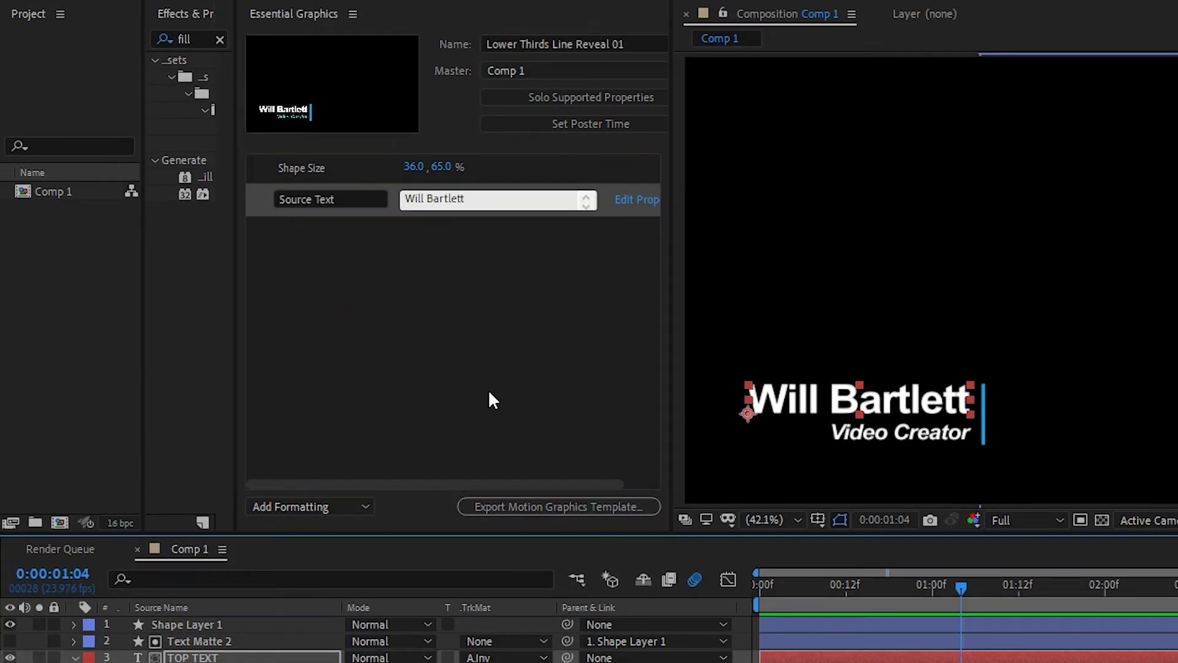
left_click(307, 199)
type("Top Text")
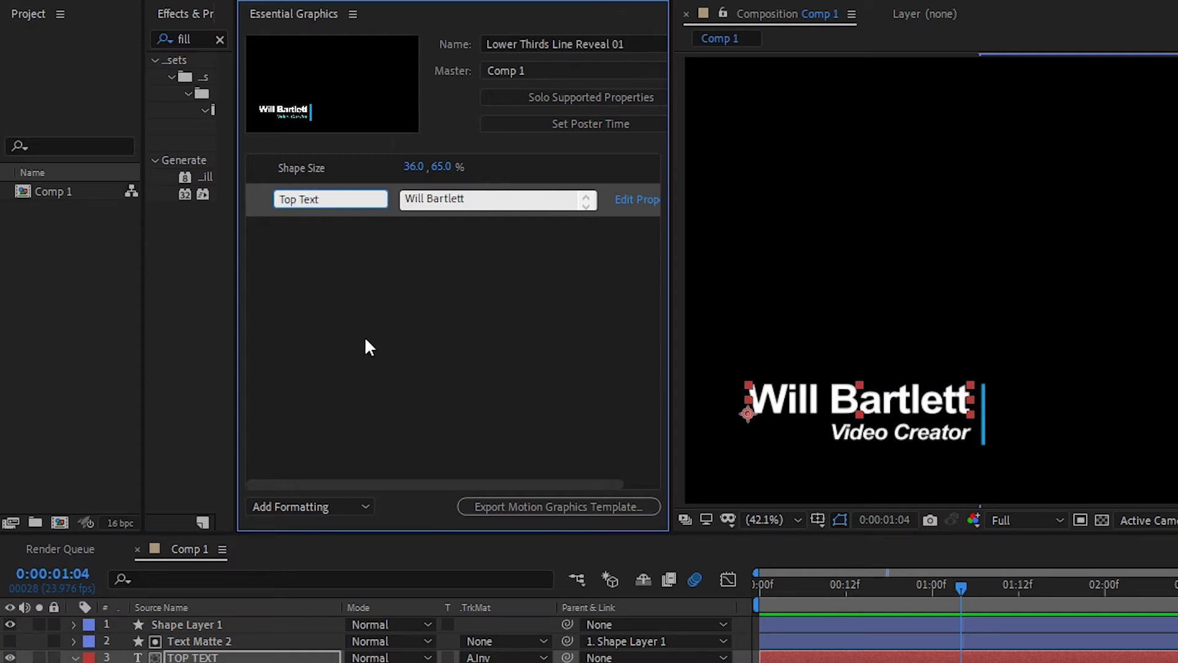
key("Return")
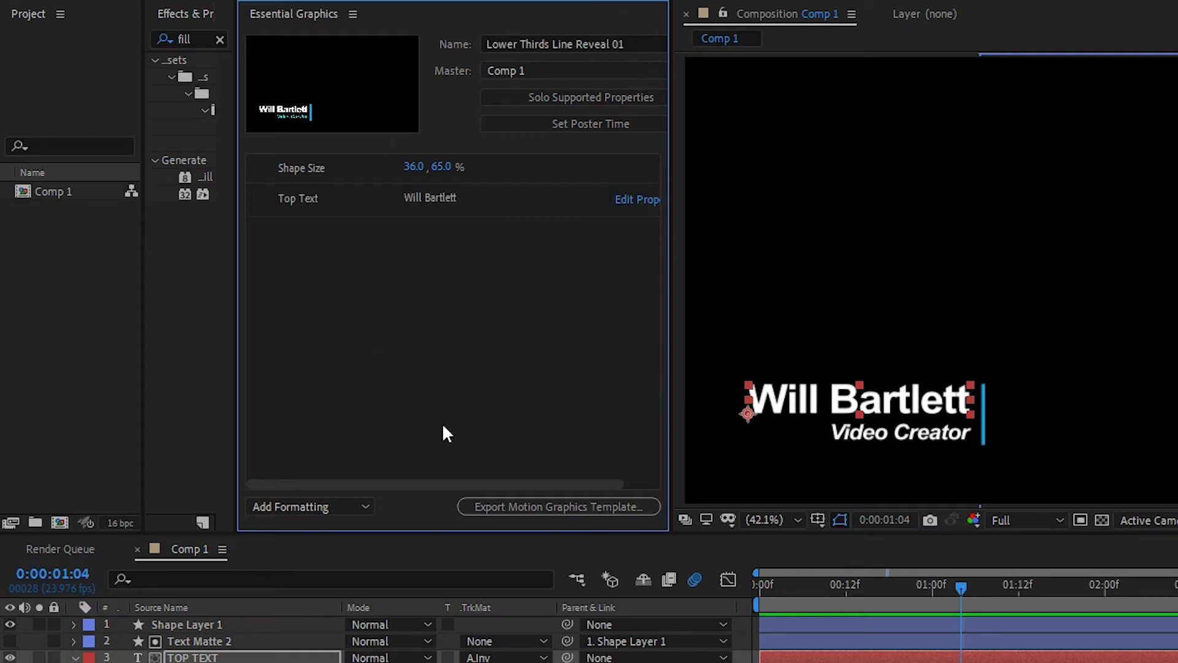
Edit Top Text's properties to allow changing the font and font size
left_click_drag(670, 215, 825, 211)
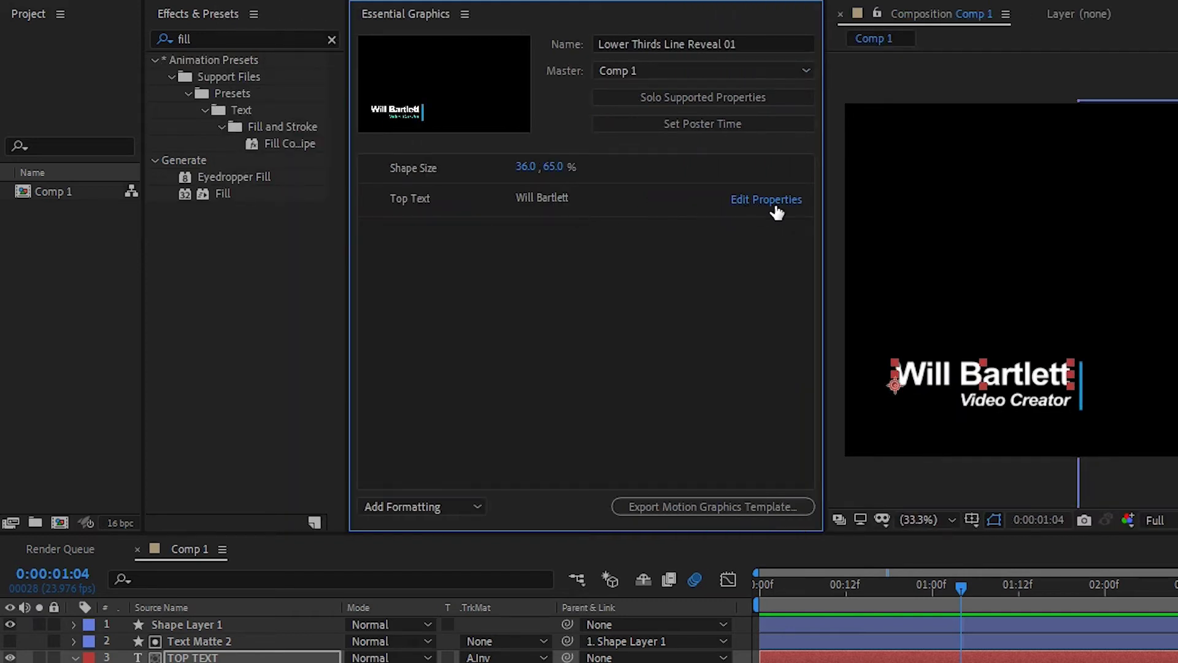
left_click(775, 205)
left_click(654, 377)
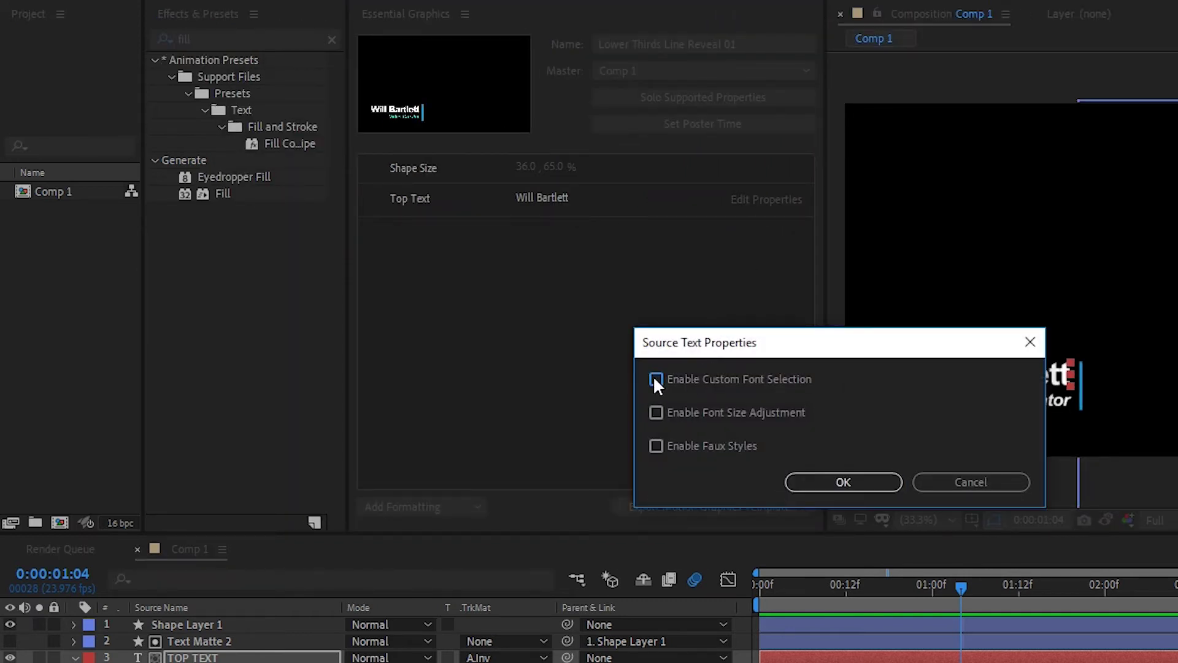
left_click(656, 414)
Apply the Top Text options and add TOP TEXT's Position as a 'Top Text Position' control
left_click(824, 482)
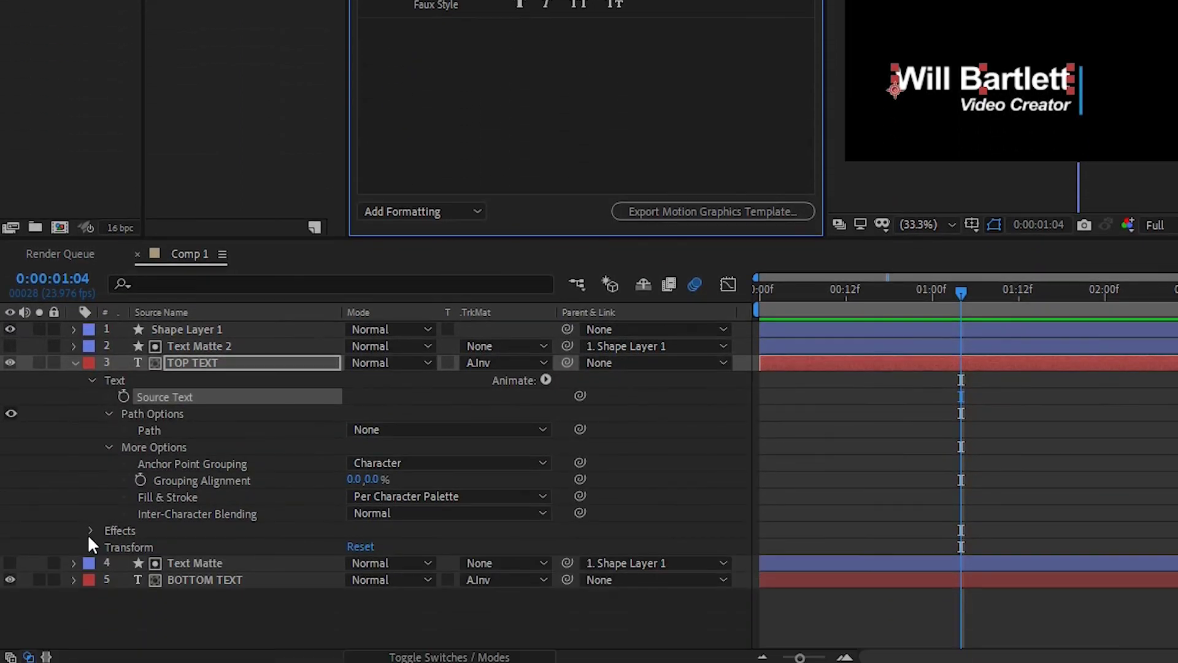
left_click(91, 547)
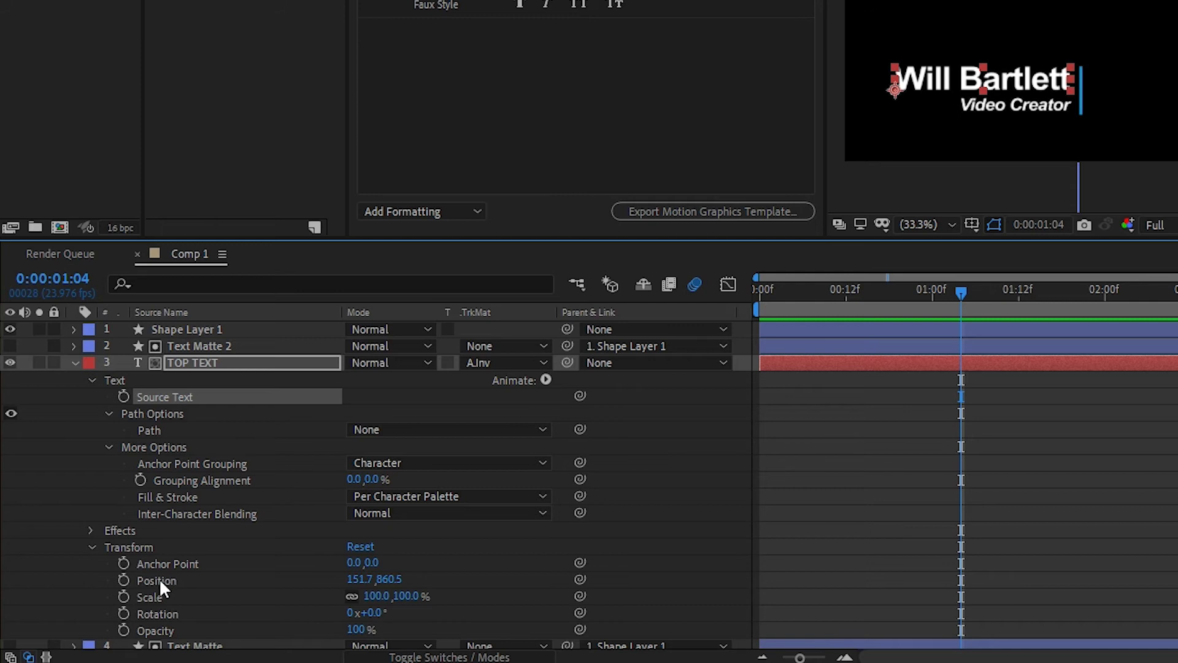
left_click_drag(159, 578, 453, 37)
left_click(472, 36)
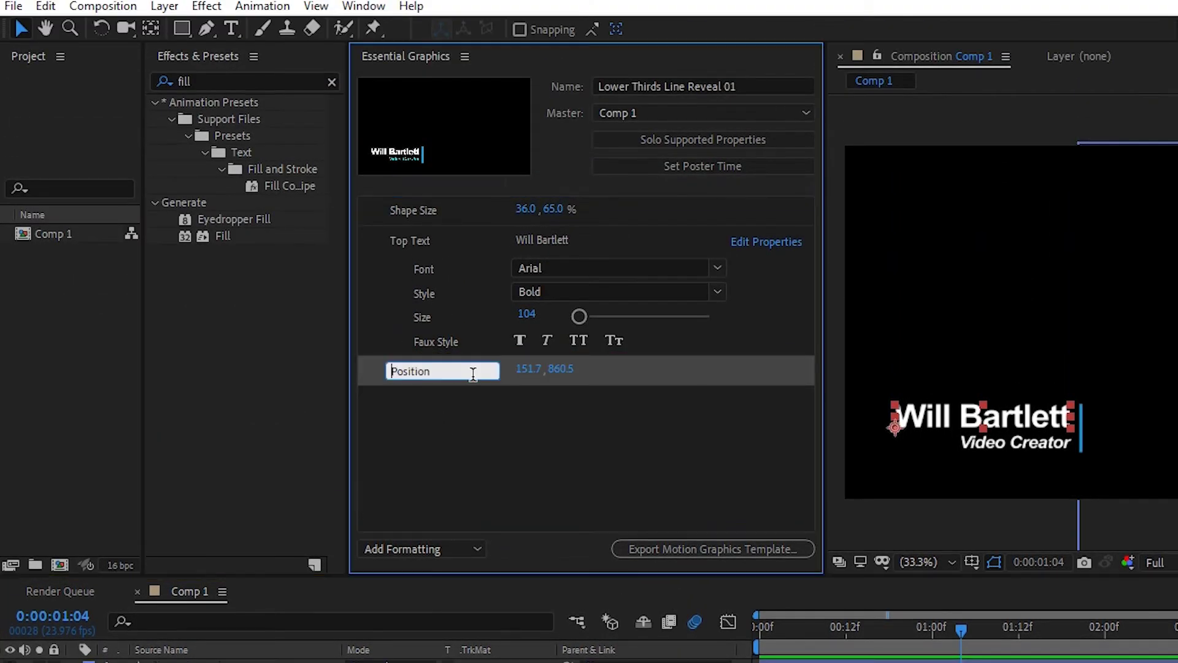
type("Top Text")
key("Return")
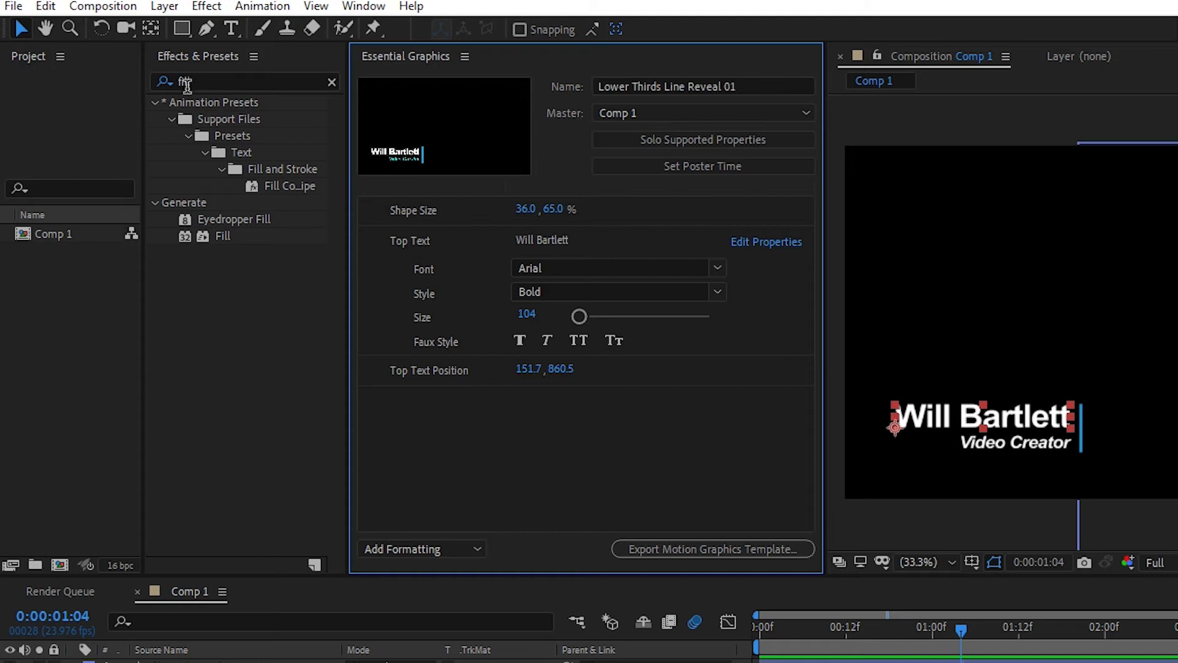
Apply a Fill effect to TOP TEXT and expose its Color as a white 'Top Text Color' control
left_click_drag(218, 237, 213, 483)
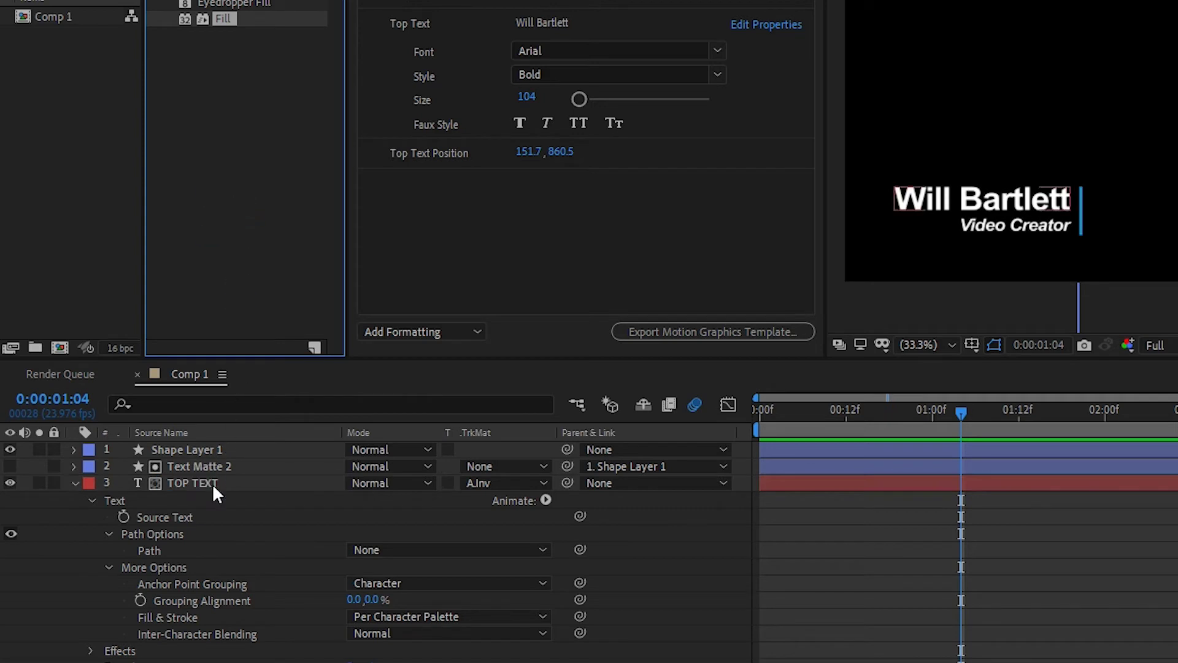
left_click(90, 642)
scroll(160, 508, "down", 2)
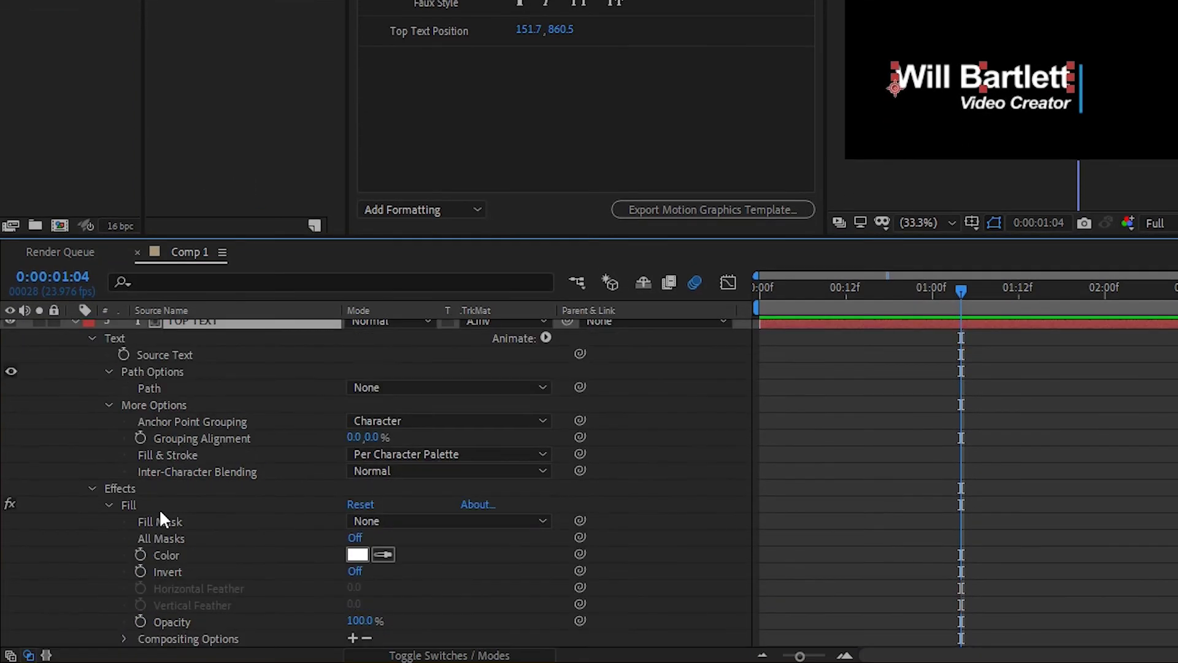
left_click(174, 554)
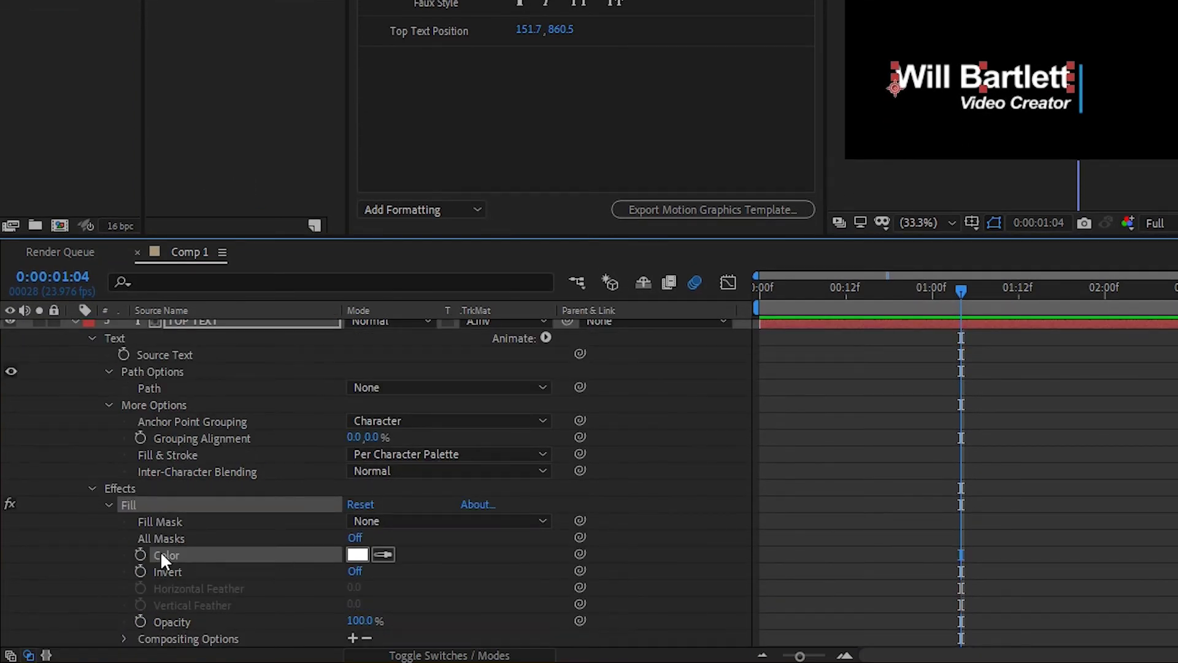
left_click_drag(160, 551, 430, 101)
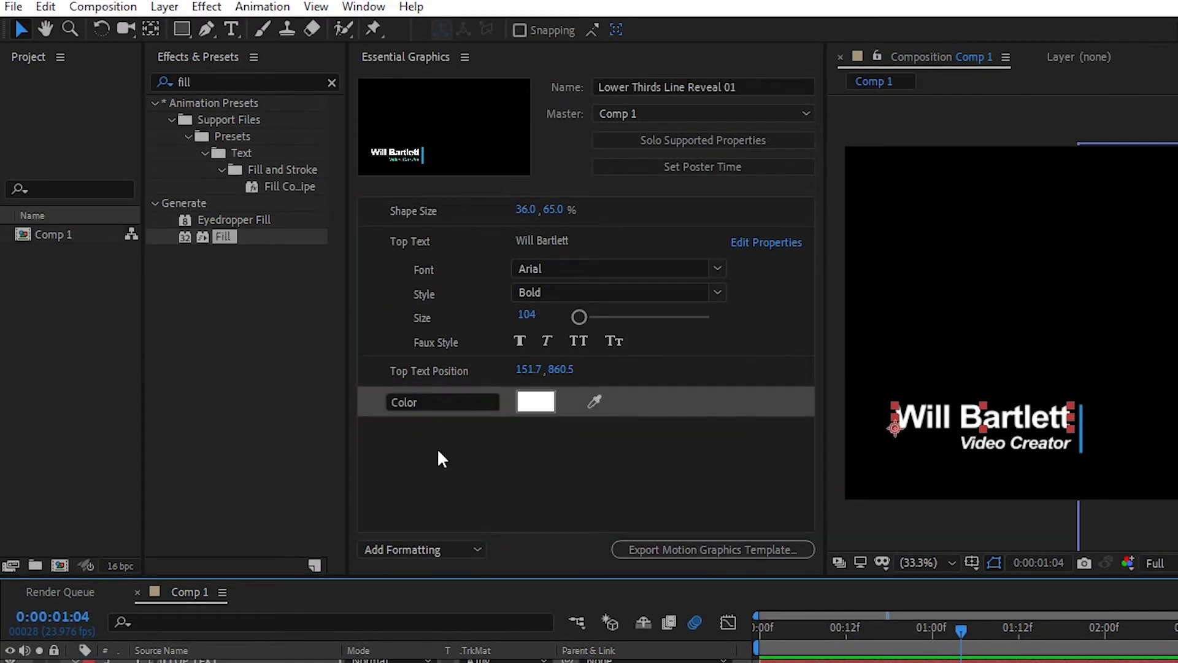
left_click(393, 402)
type("Top Tex")
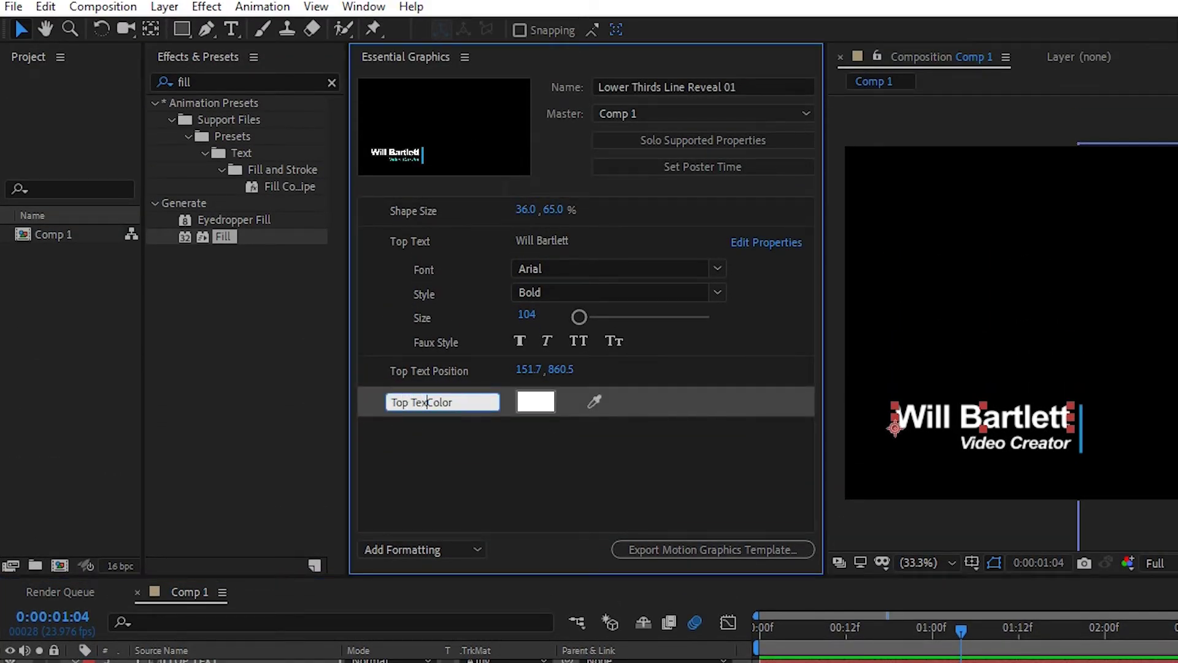
type("t")
left_click(523, 468)
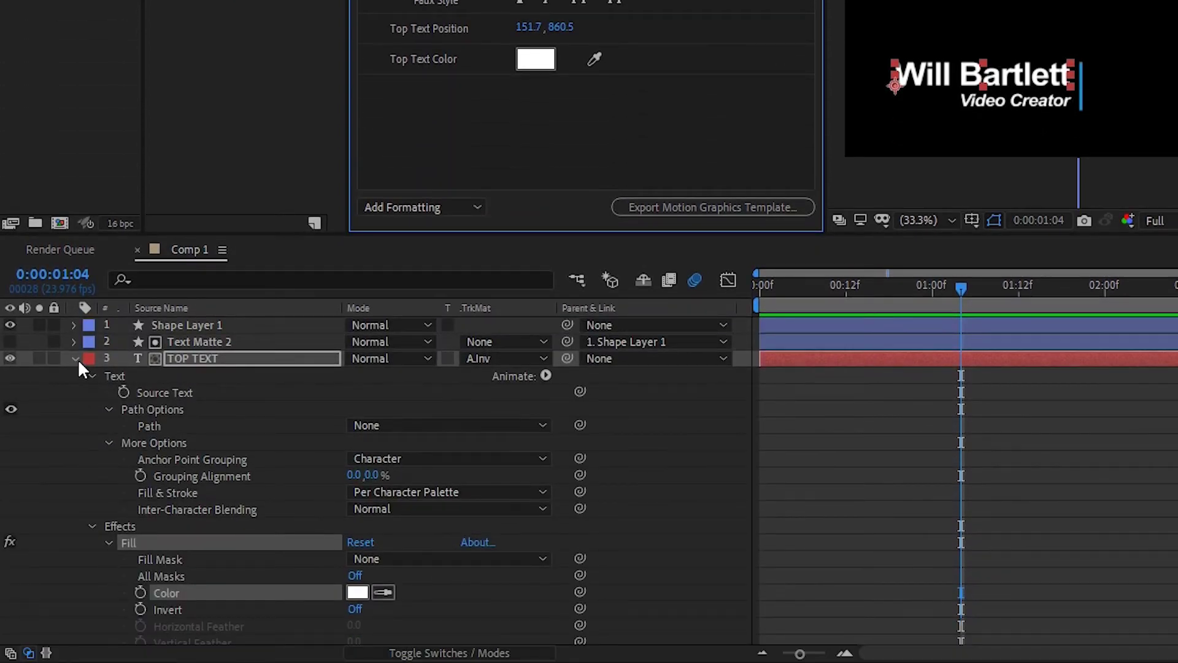
Add BOTTOM TEXT's Source Text to Essential Graphics as a control named 'Bottom Text'
left_click(74, 358)
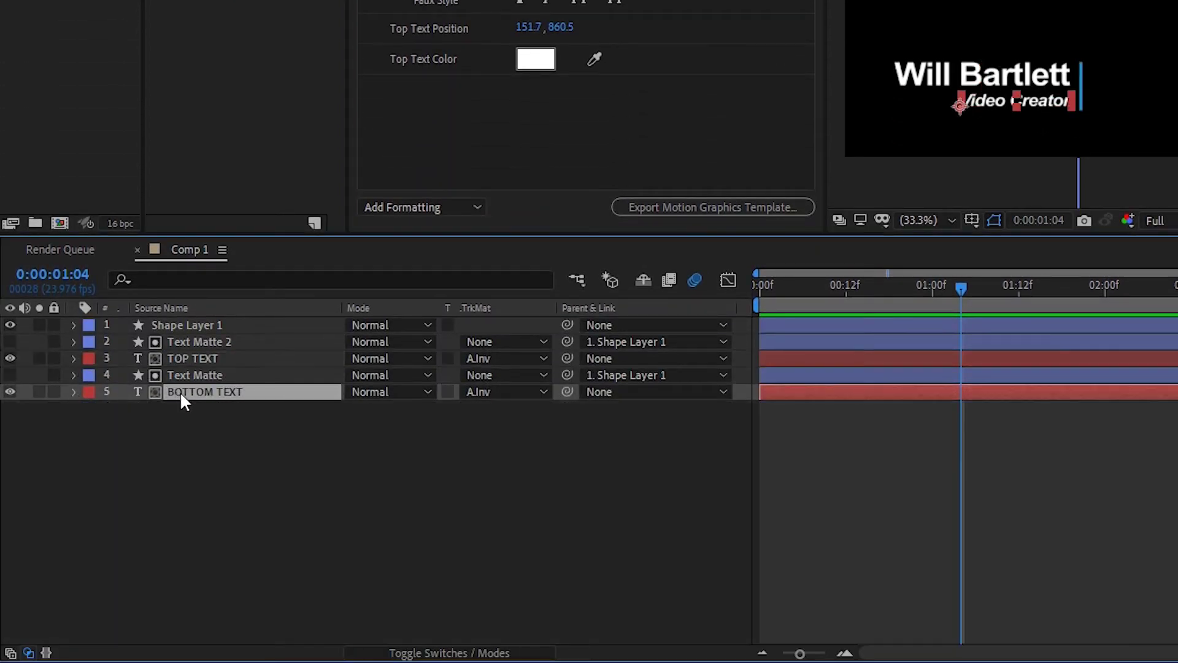
left_click(73, 392)
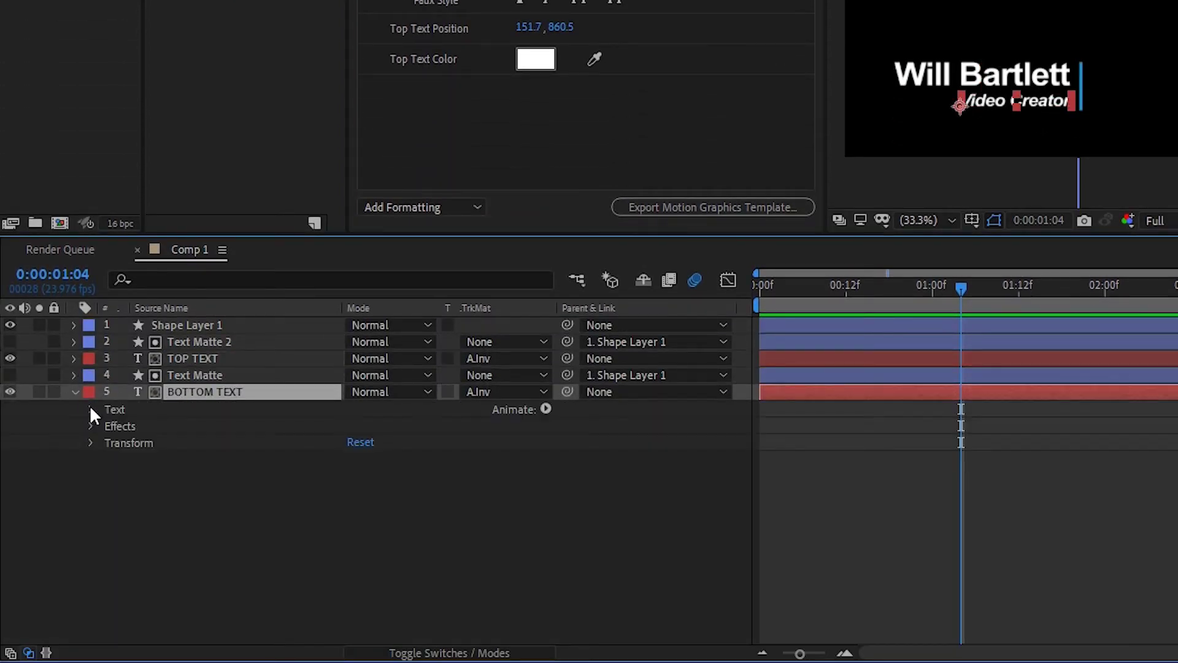
left_click(90, 409)
left_click_drag(179, 426, 503, 155)
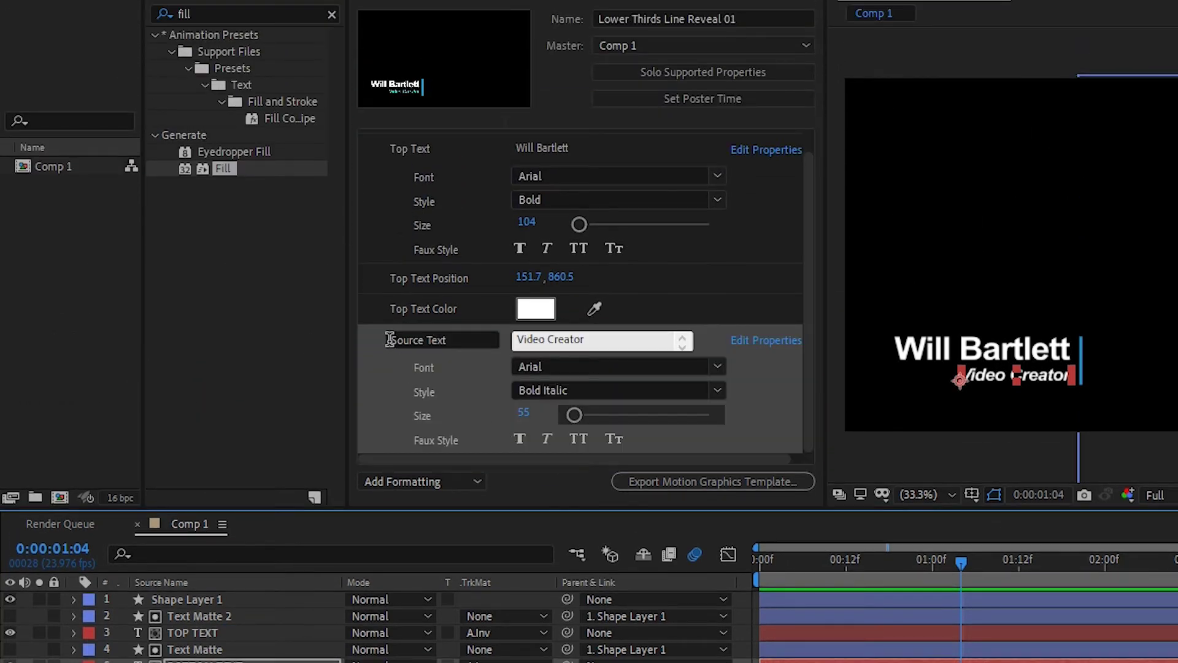
left_click(391, 339)
left_click_drag(428, 340, 350, 340)
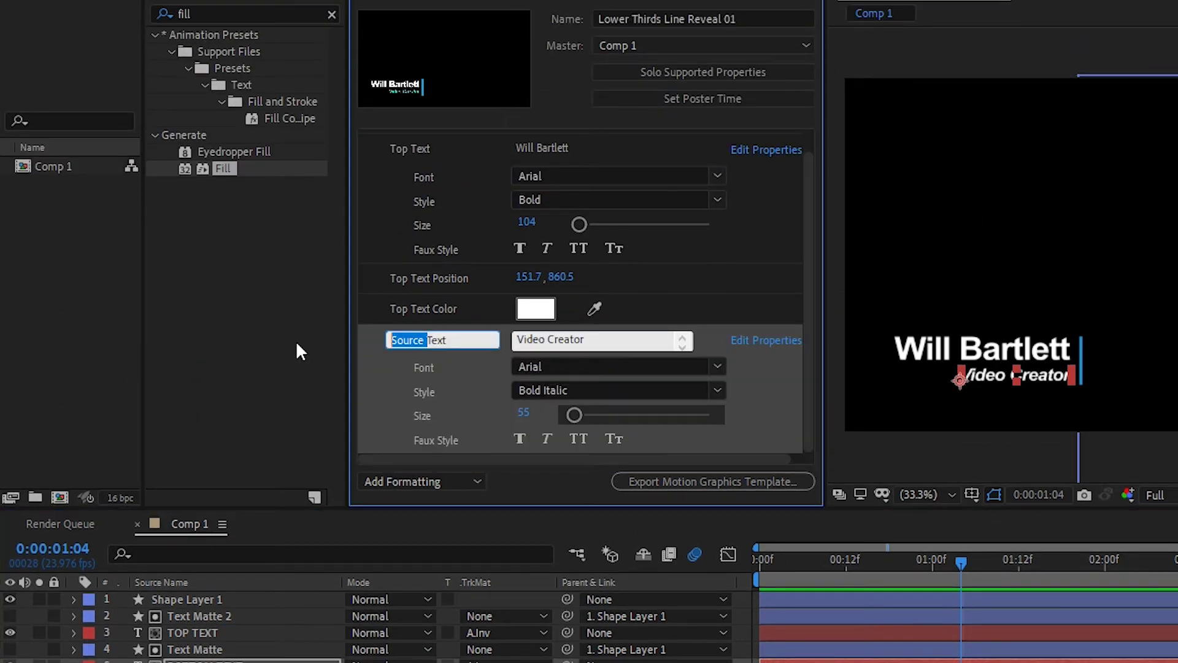
type("Bottom")
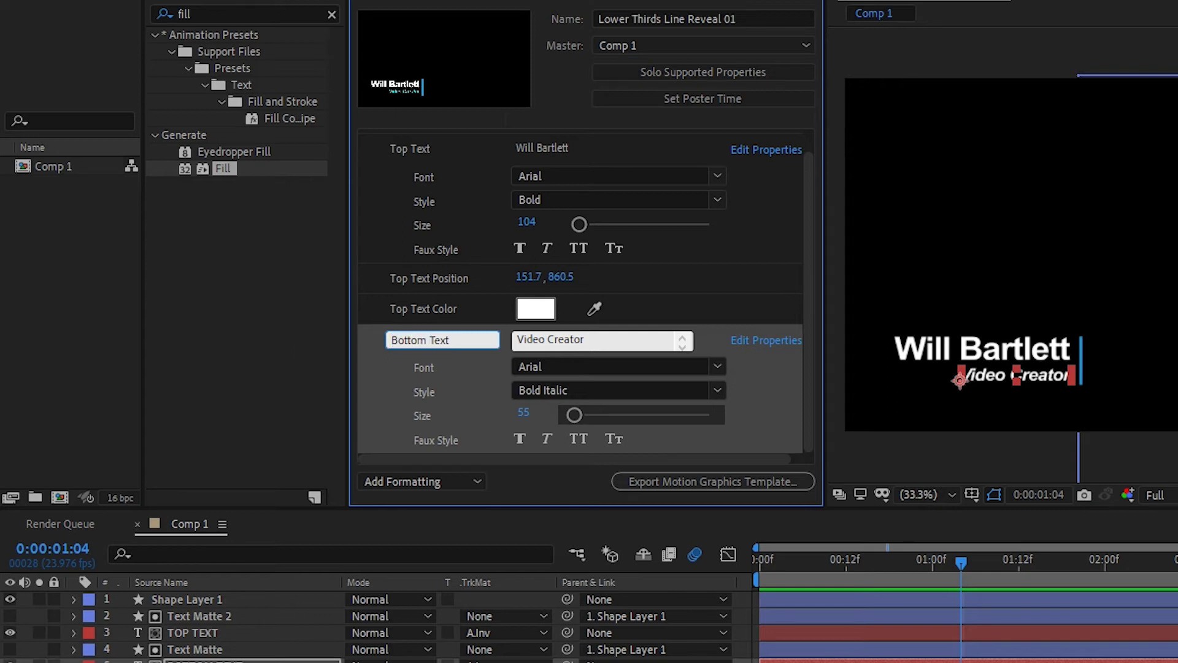
key("Return")
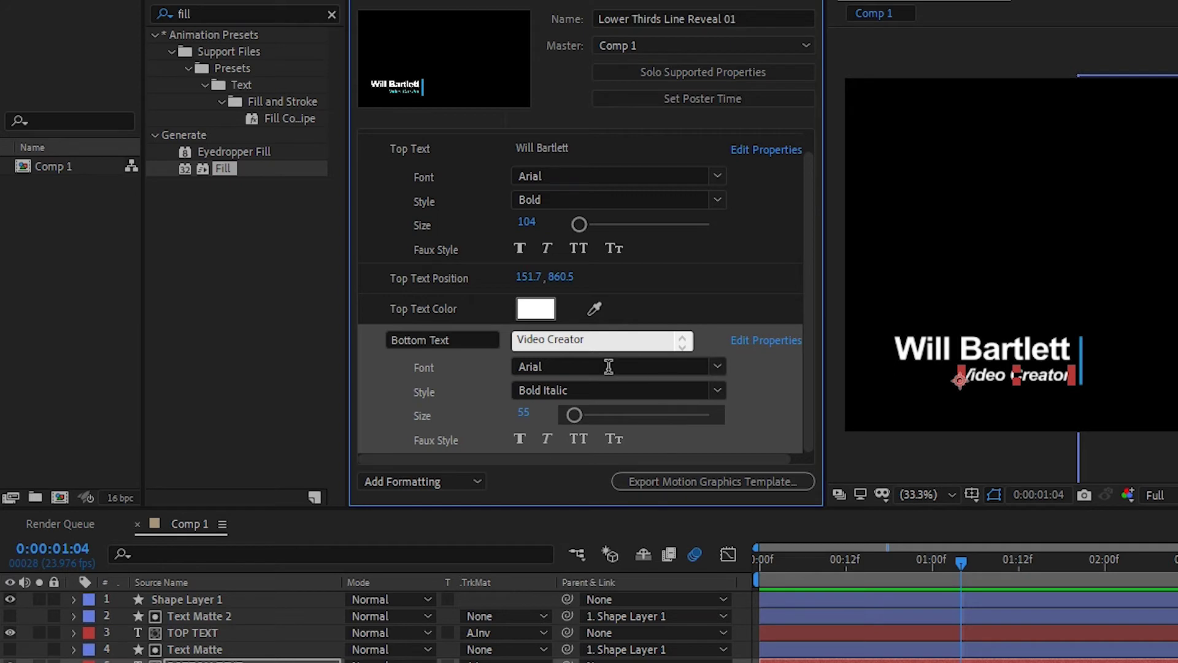
Add BOTTOM TEXT's Position as a control named 'Bottom Text Position'
scroll(809, 319, "down", 1)
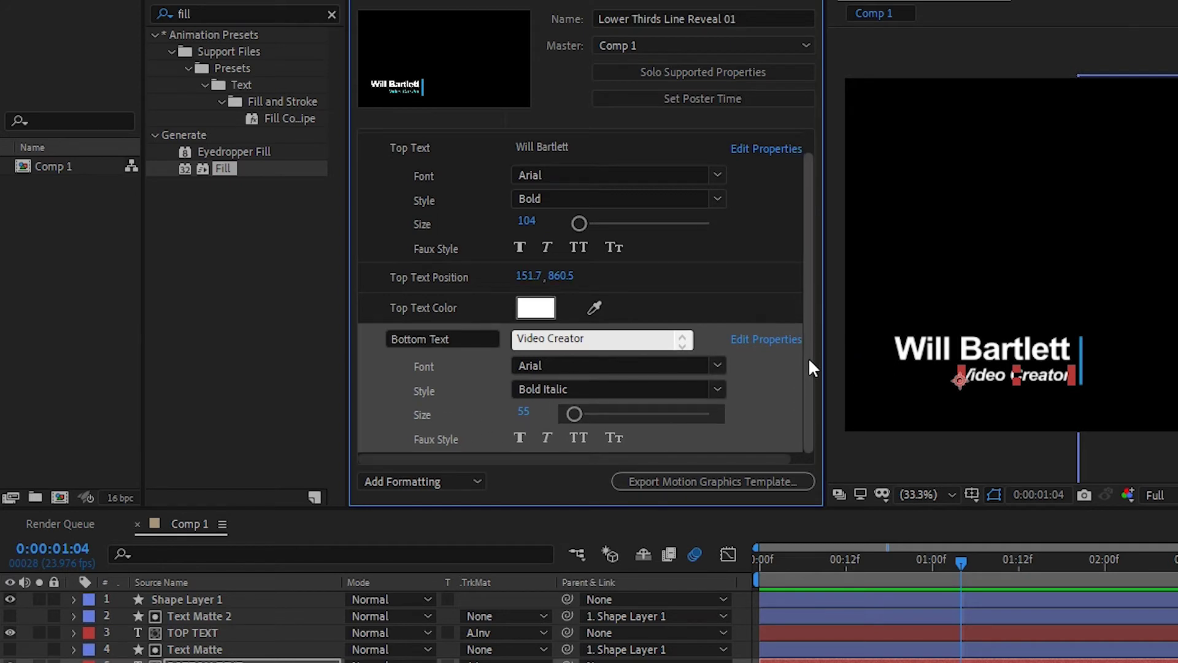
left_click(74, 662)
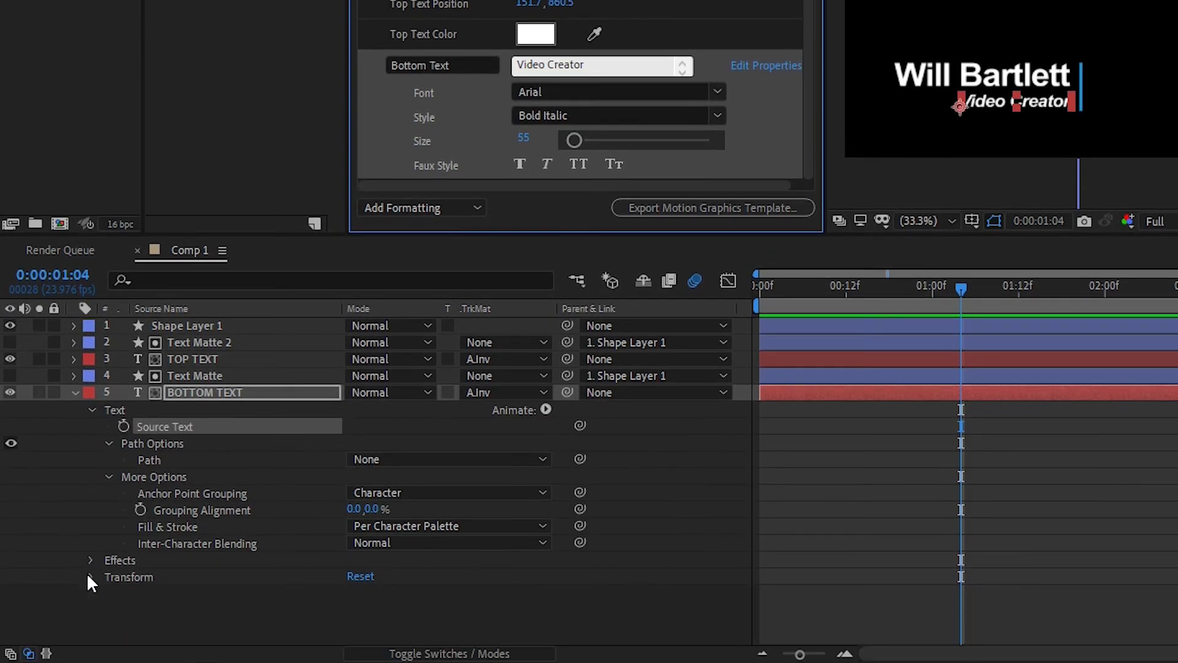
left_click(91, 577)
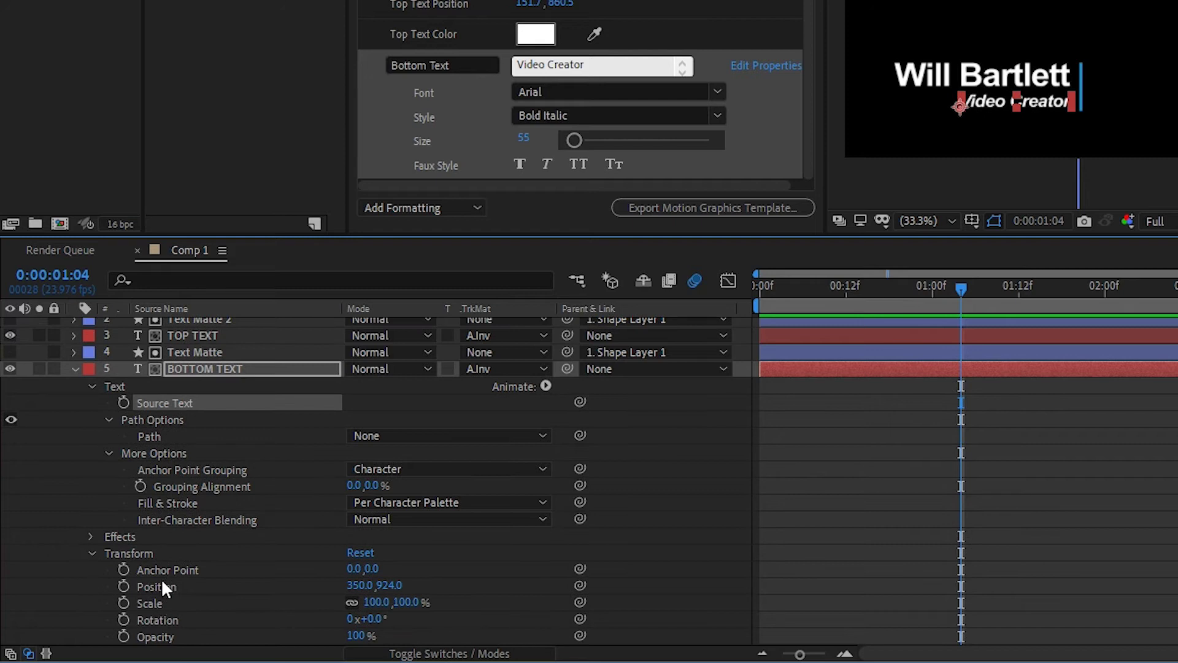
left_click_drag(163, 583, 451, 175)
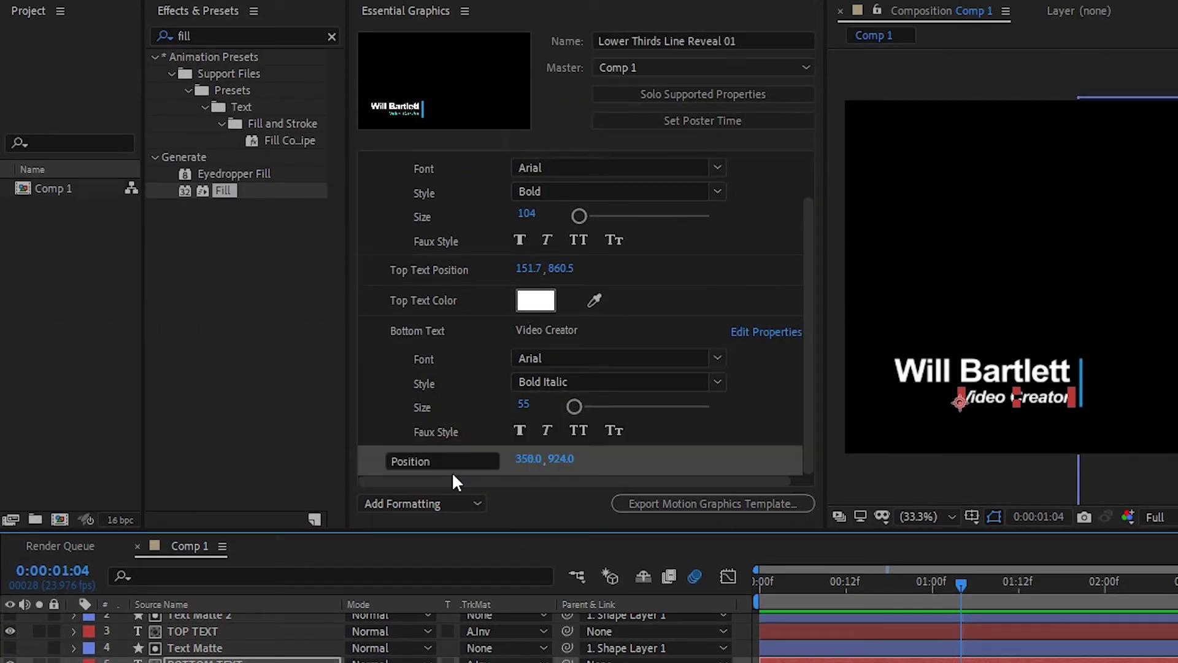
left_click(452, 467)
key("Home")
type("B")
type("ottom Text")
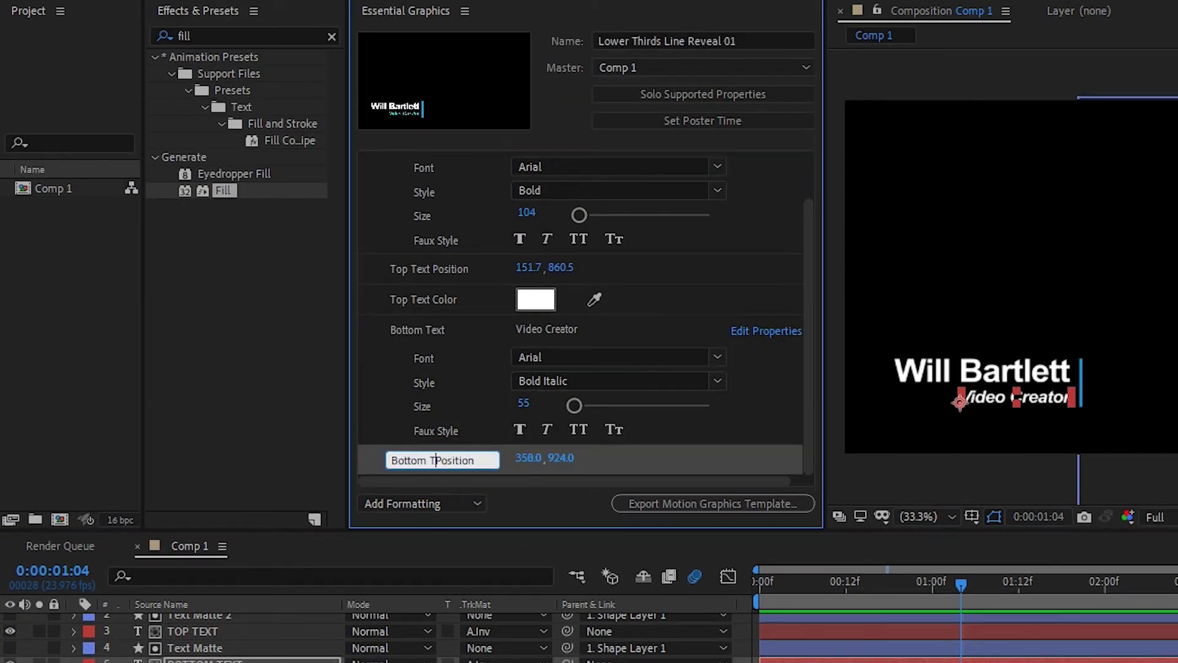
key("Return")
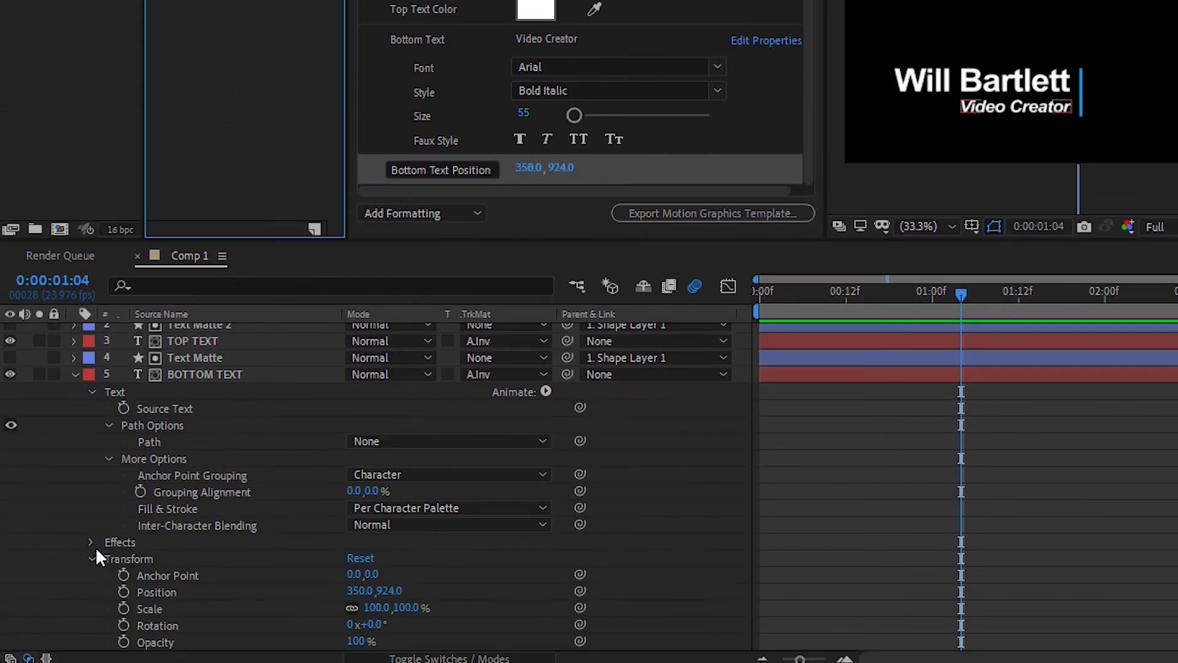
Expose BOTTOM TEXT's Fill Color as a white 'Bottom Text Color' control
left_click(89, 541)
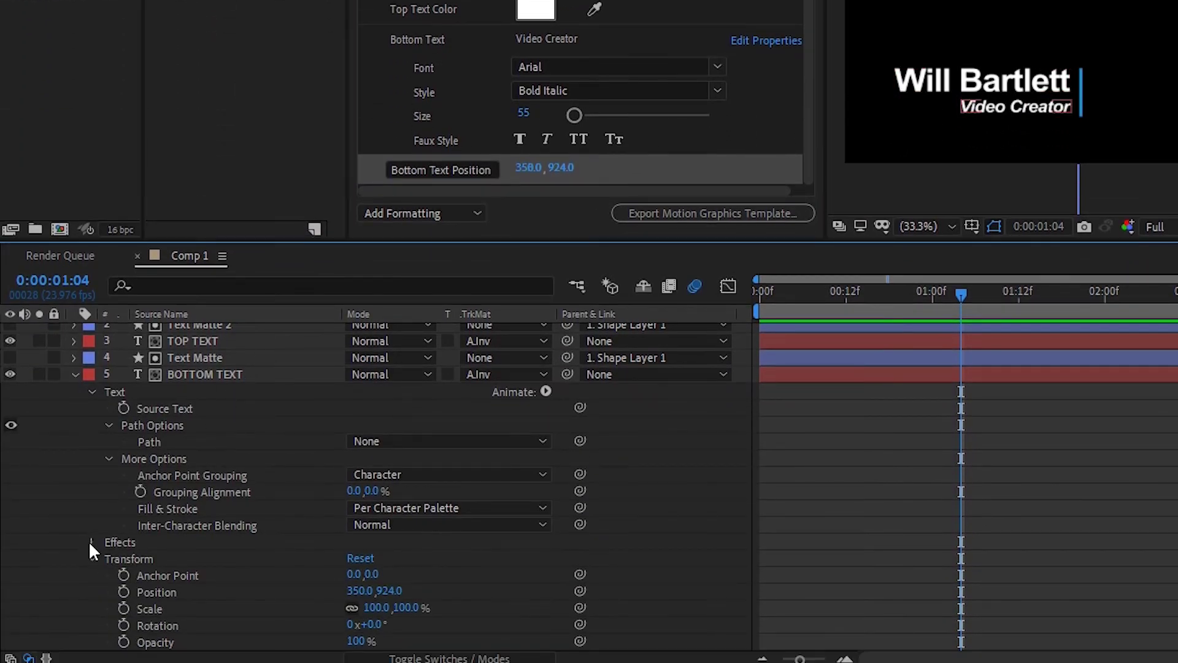
left_click(108, 541)
scroll(215, 519, "down", 4)
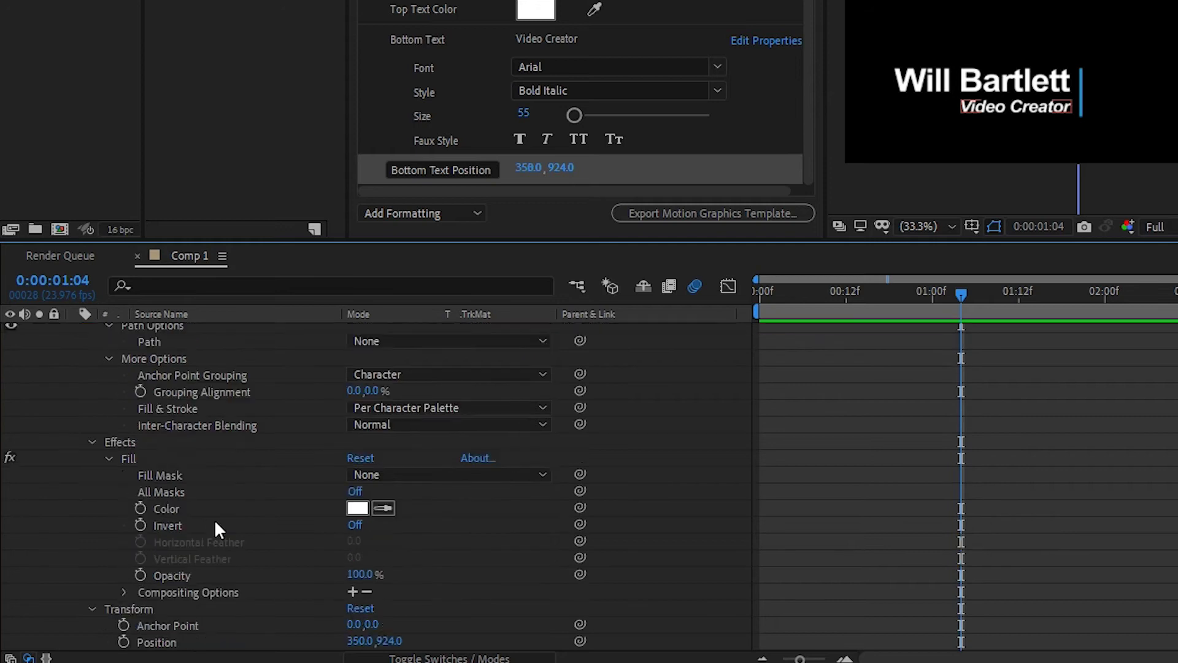
left_click_drag(168, 459, 466, 194)
left_click_drag(466, 507, 465, 507)
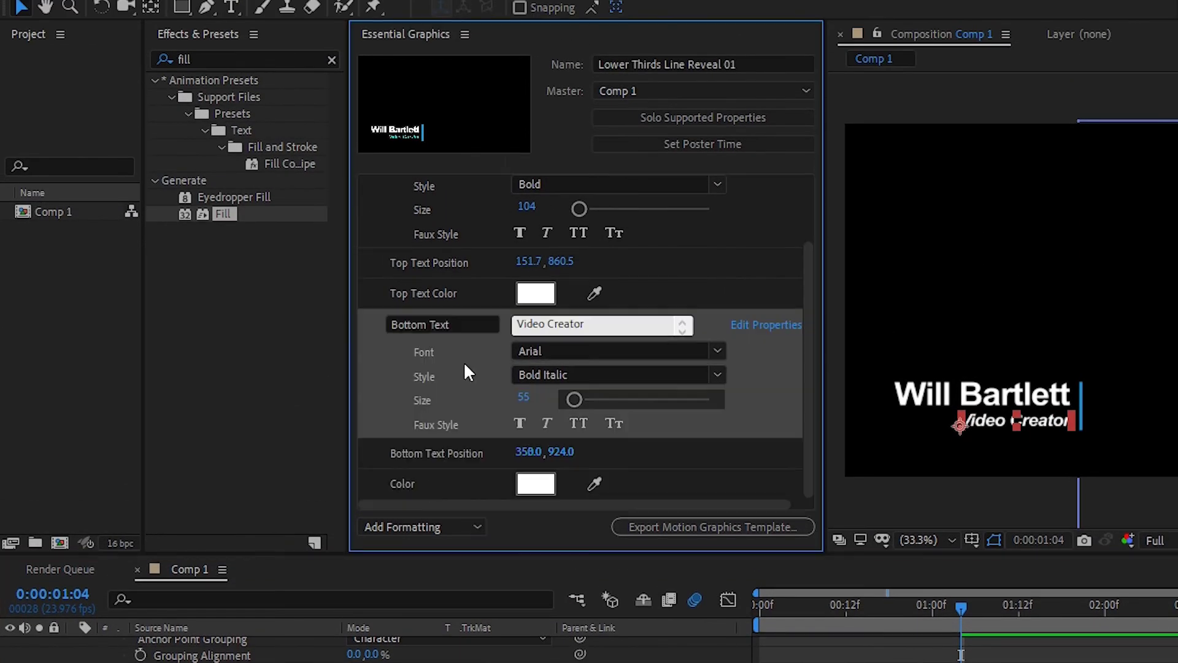
left_click(421, 485)
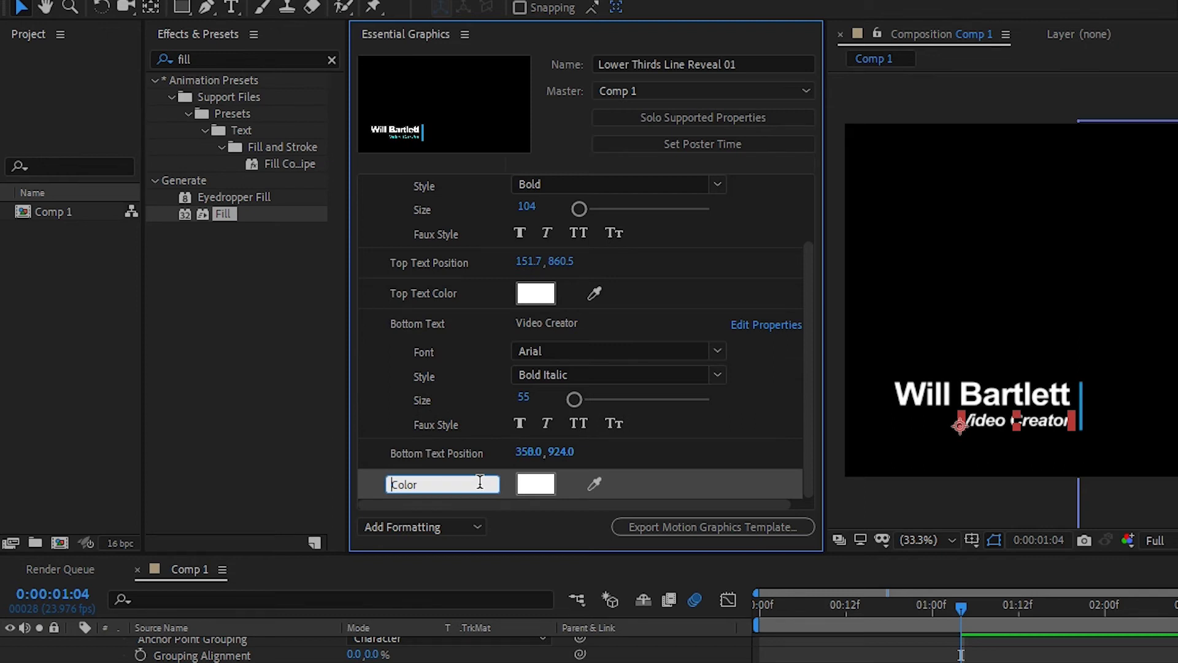
type("Bottom Text")
key("Return")
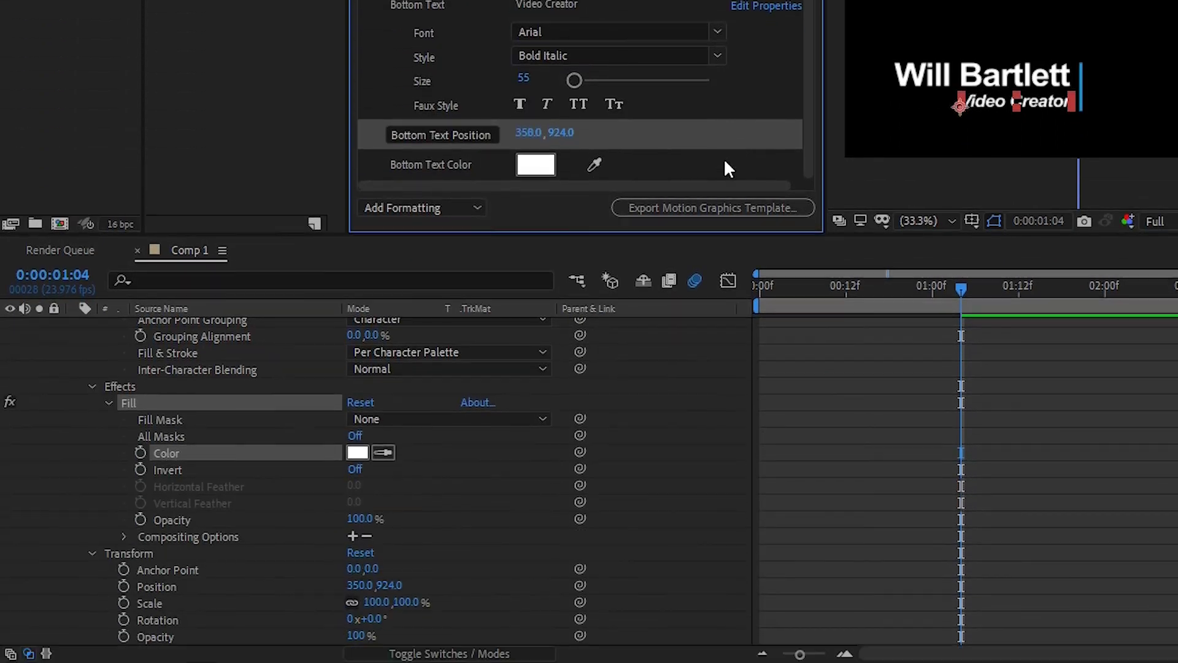
left_click(60, 385)
scroll(60, 384, "up", 5)
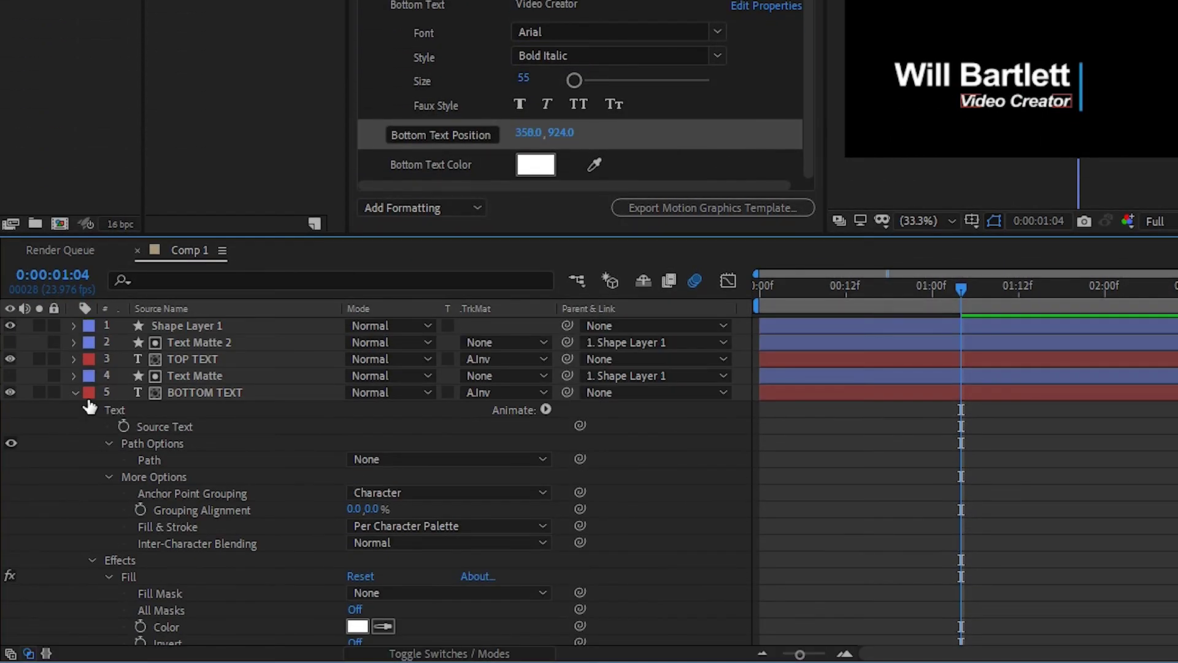
left_click(74, 391)
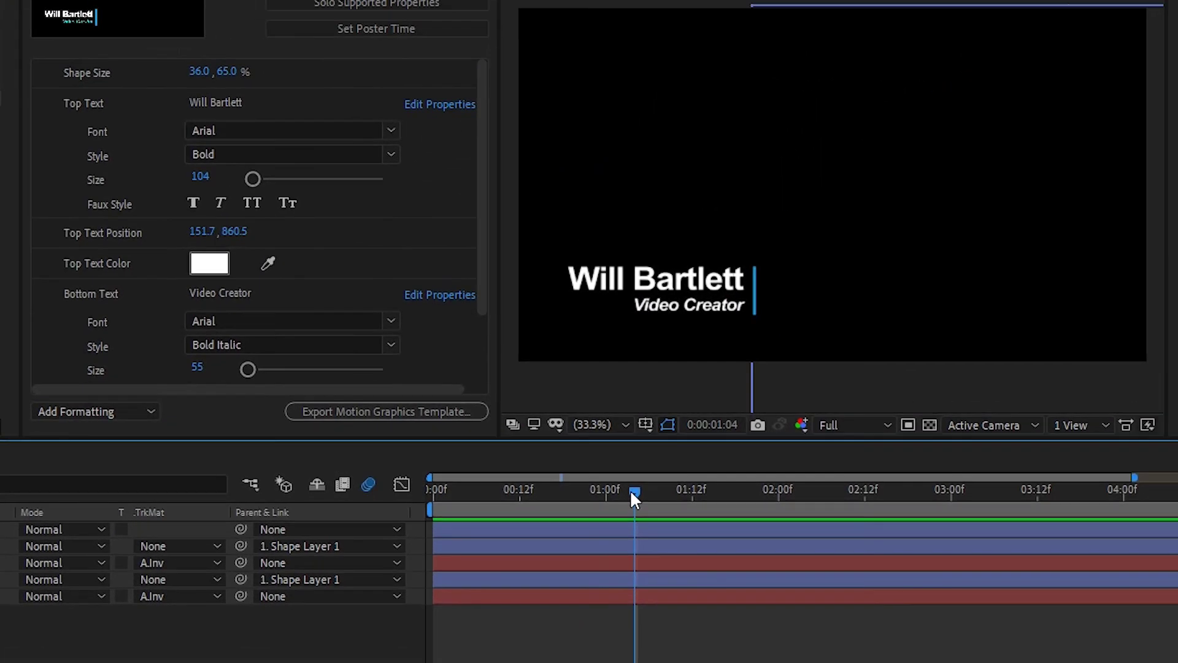
left_click_drag(633, 491, 635, 519)
left_click(268, 239)
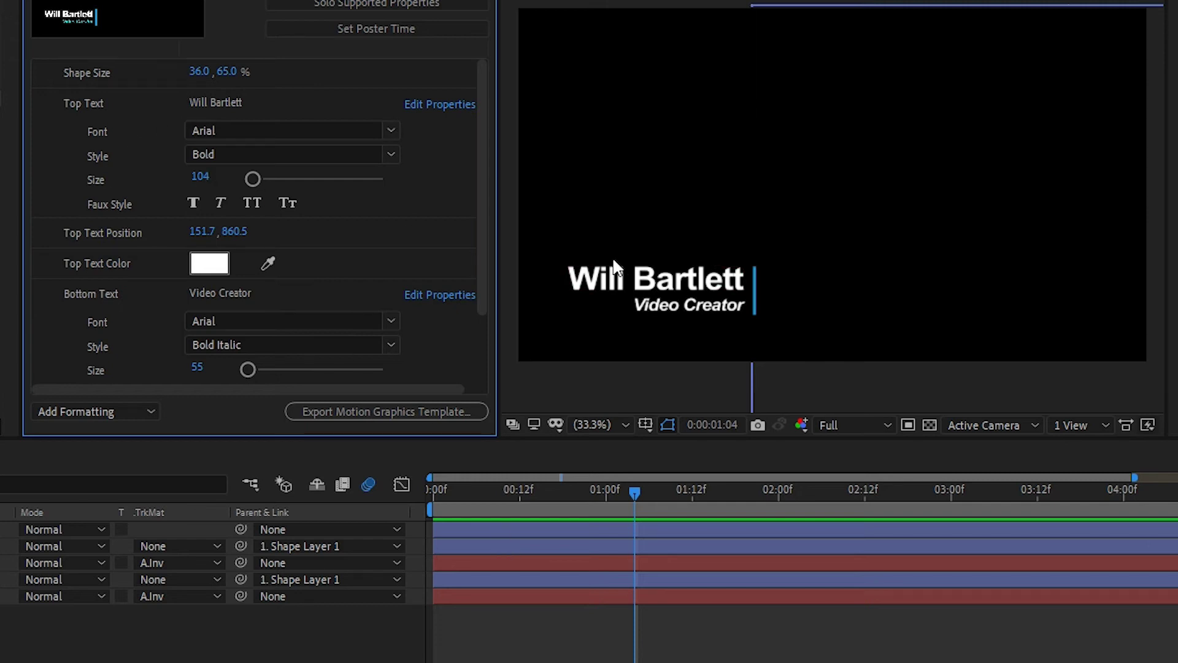
Replace the Top Text value with another person's name
left_click(255, 105)
key("ctrl+a")
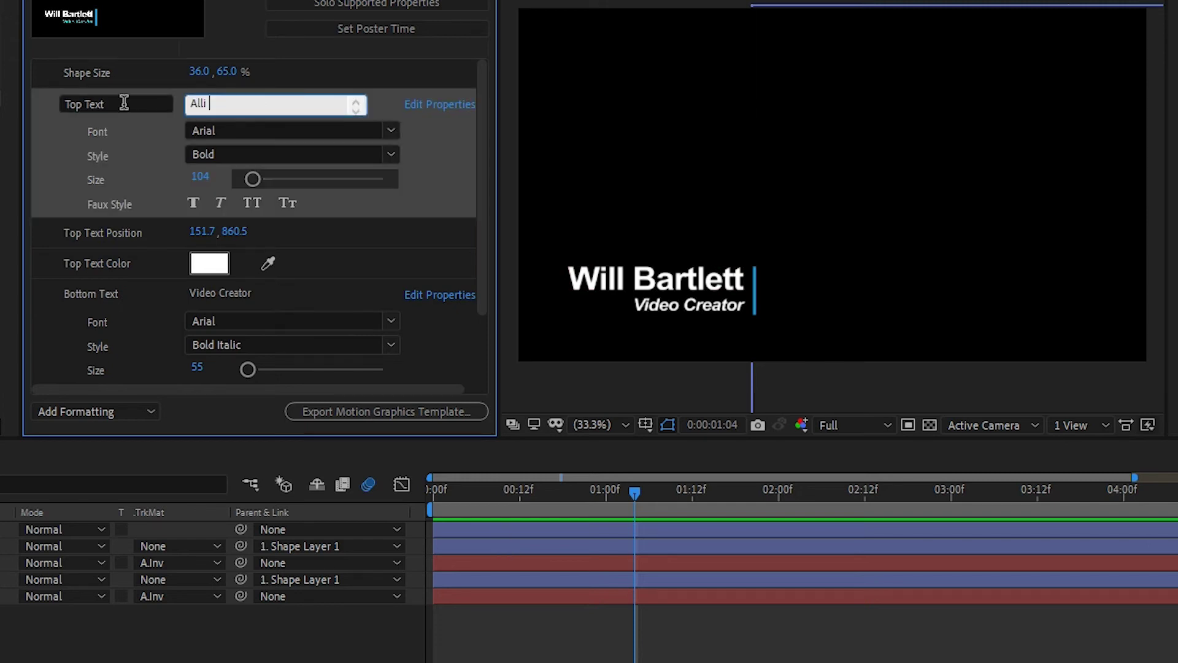
left_click(444, 151)
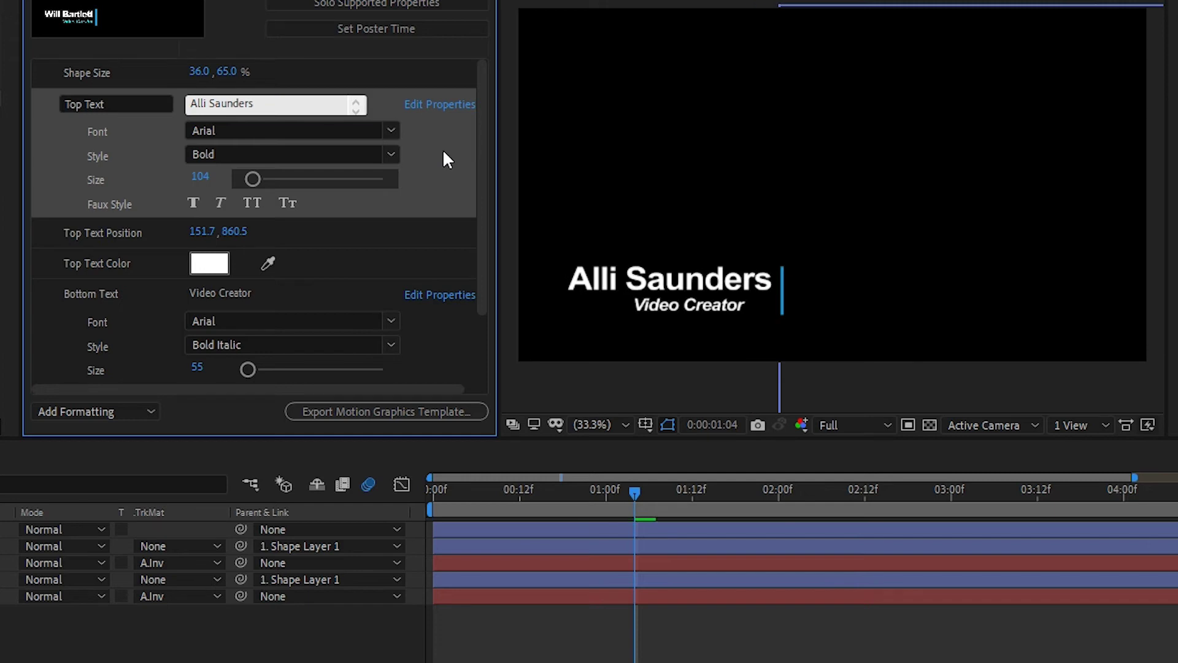
Set Top Text Color to light blue (2CB9E7)
left_click(209, 263)
left_click_drag(501, 343, 506, 364)
left_click(431, 274)
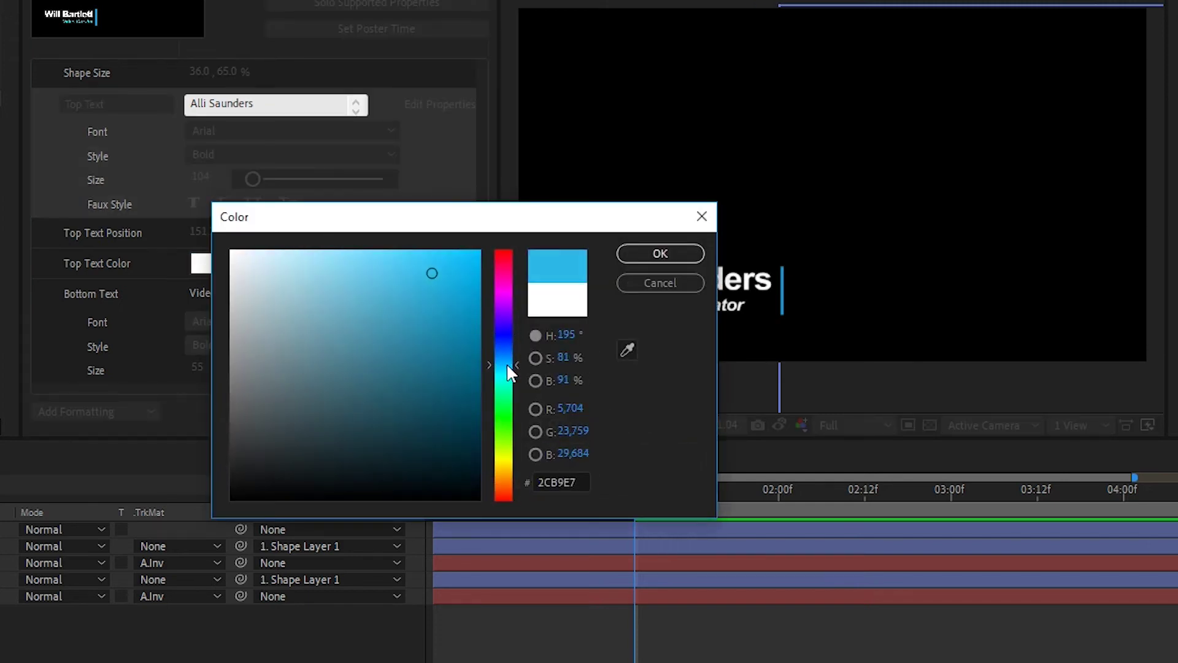
left_click(656, 256)
Set Bottom Text Color to green (0F9124) and nudge the Video Creator line right
scroll(398, 332, "down", 2)
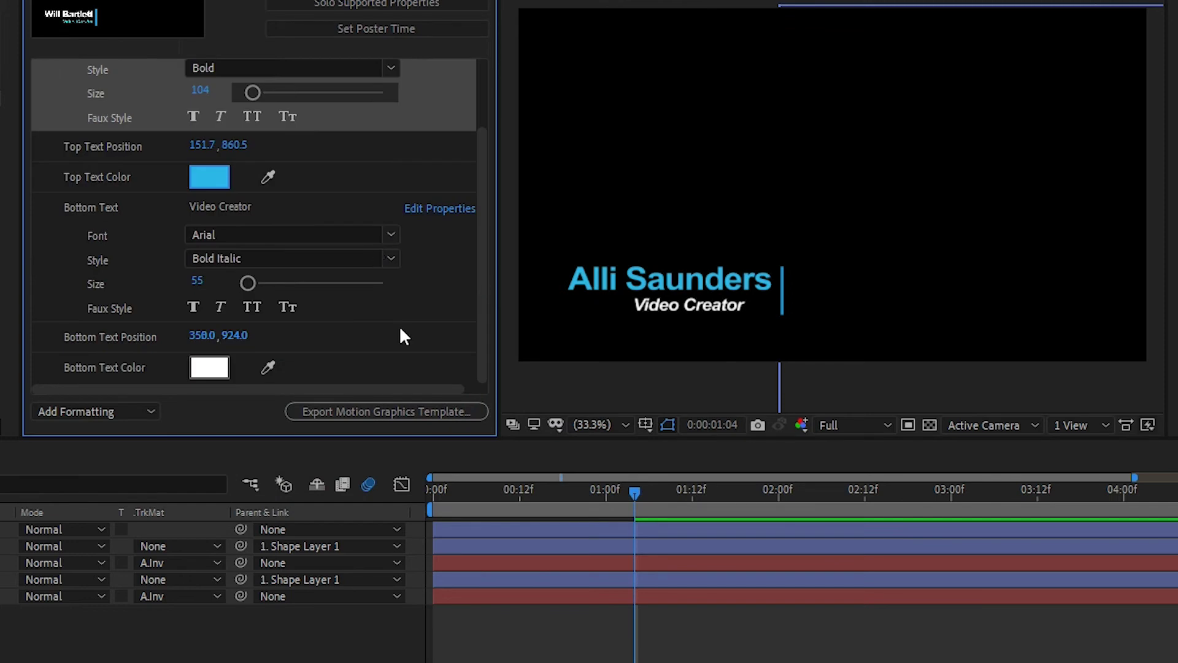
left_click(207, 368)
left_click_drag(499, 340, 504, 351)
left_click(438, 380)
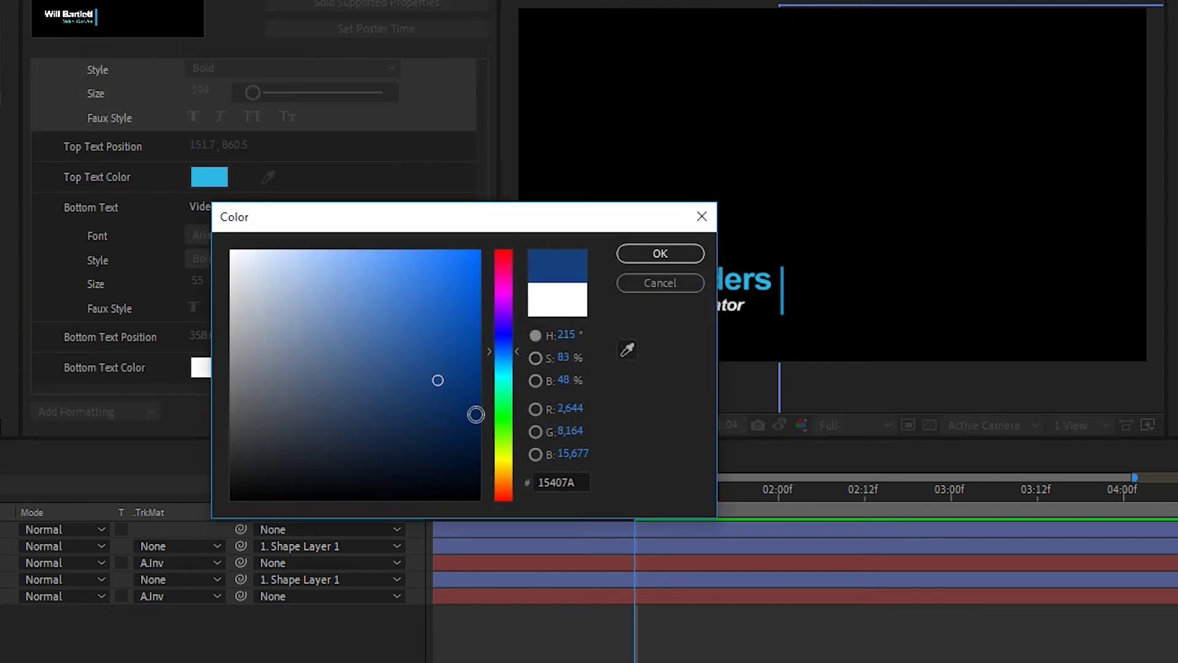
left_click(496, 411)
left_click(454, 359)
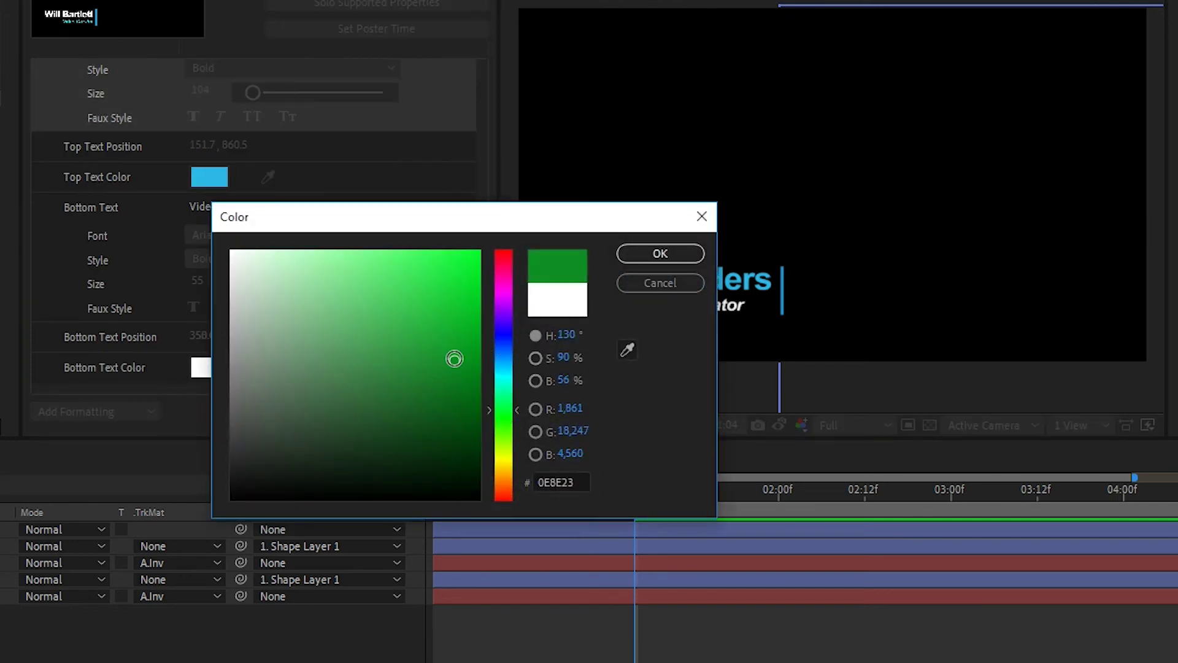
left_click(657, 254)
left_click_drag(201, 341, 283, 331)
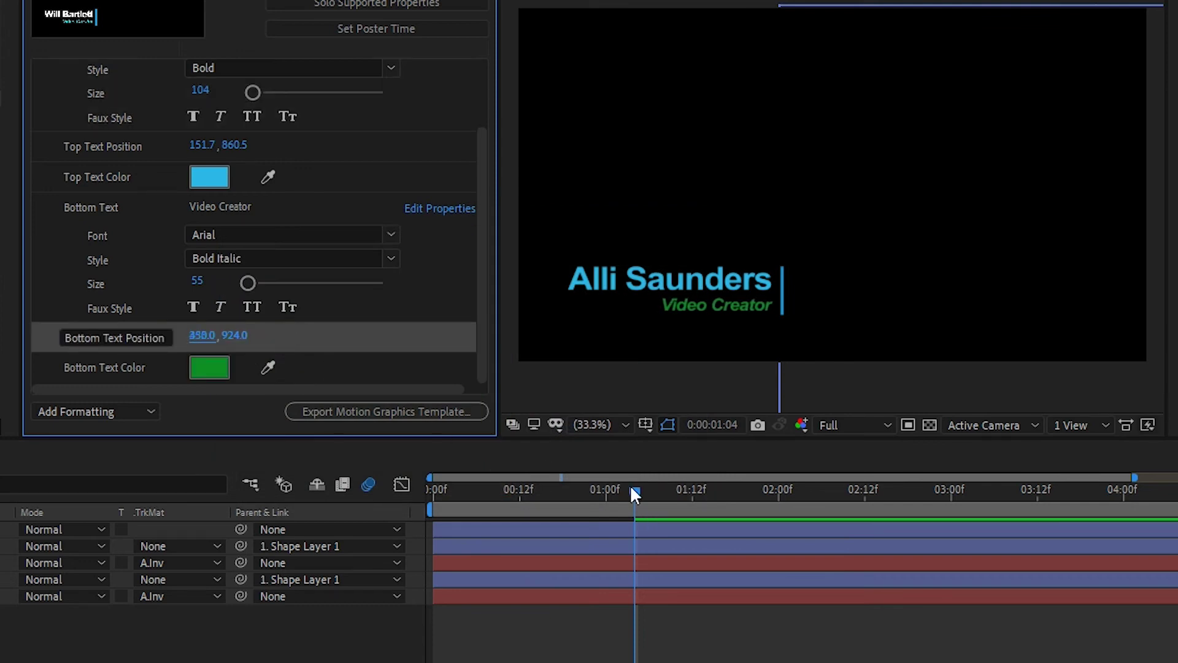
Move the playhead back near the start of the animation
mouse_move(635, 493)
left_mouse_down()
mouse_move(451, 492)
mouse_move(579, 503)
mouse_move(447, 496)
mouse_move(634, 493)
left_mouse_up()
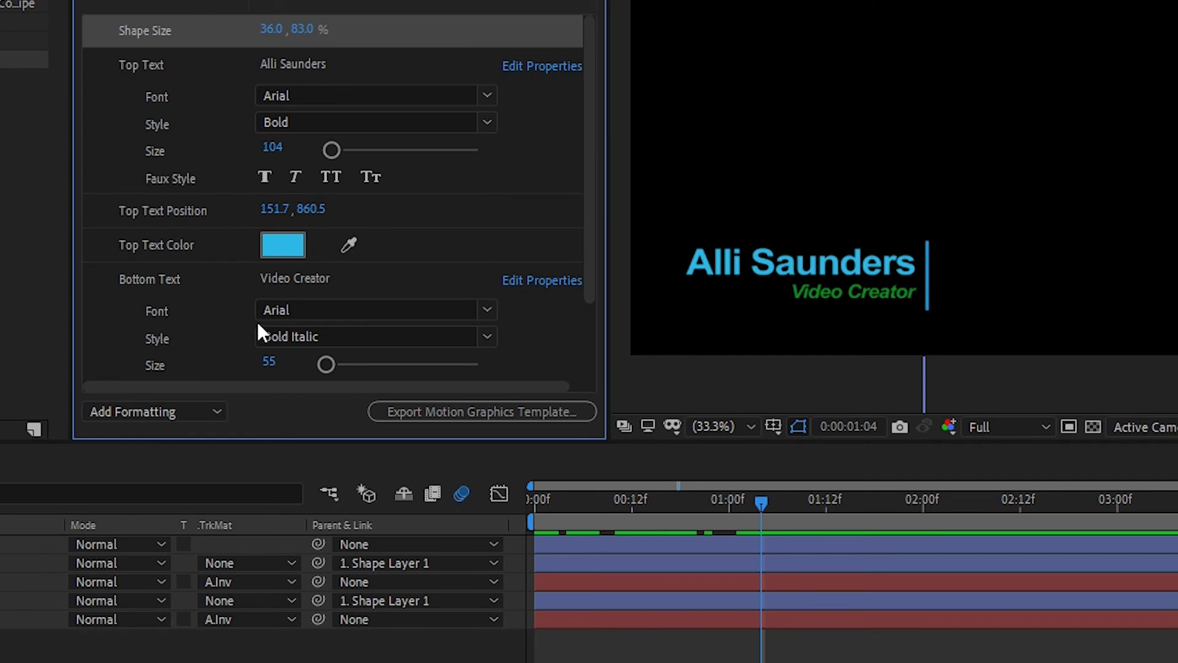
Export 'Lower Thirds Line Reveal 01' as a Motion Graphics Template to the local Projects folder
left_click(465, 413)
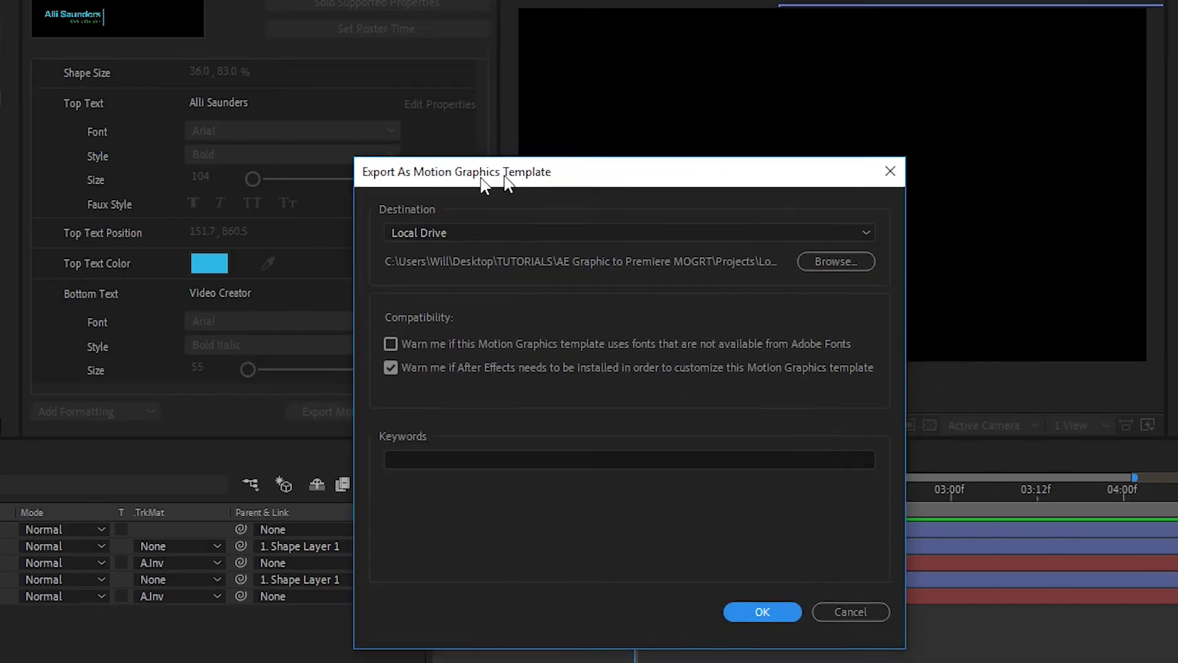
left_click_drag(746, 134, 326, 179)
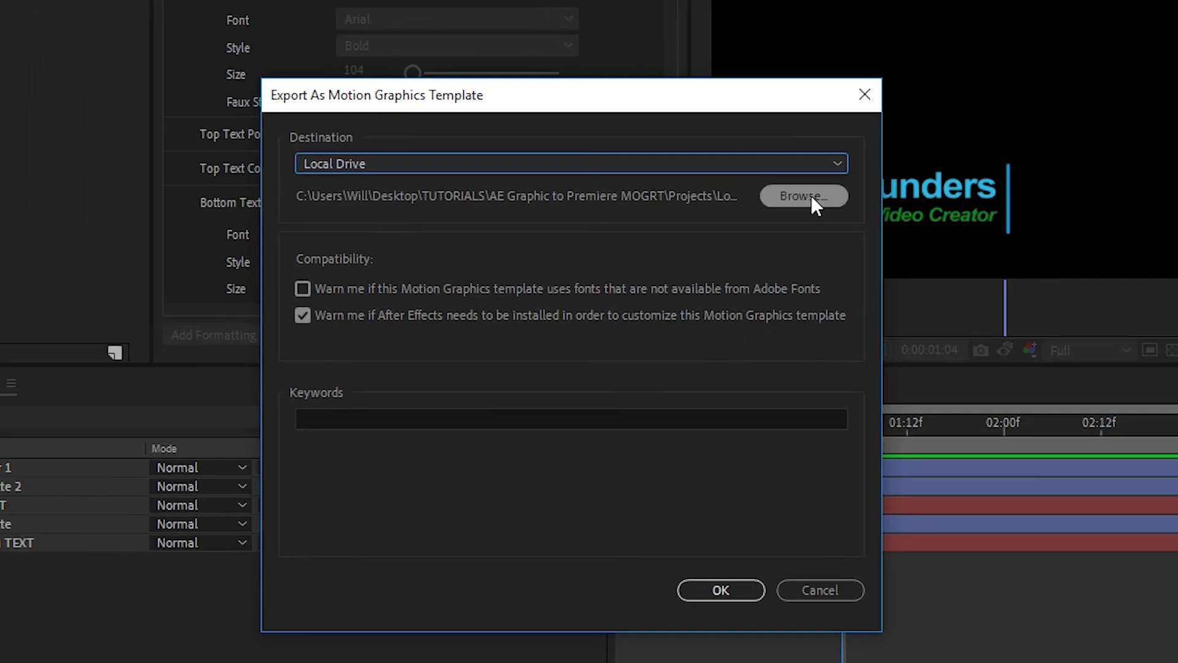
left_click(813, 197)
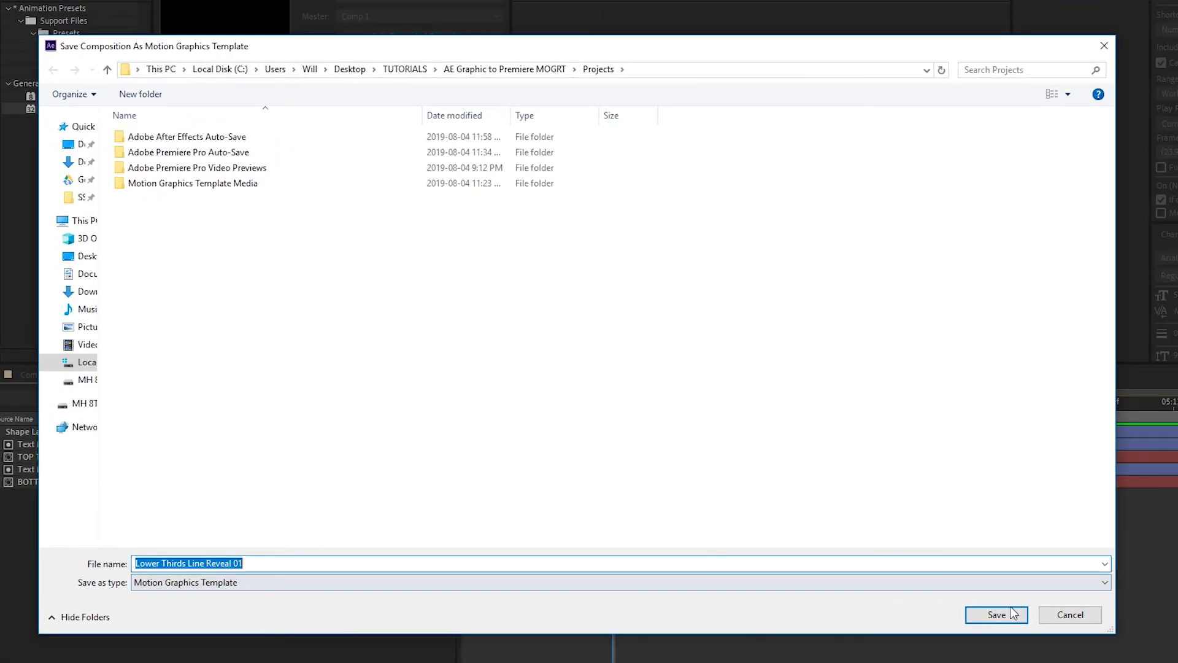
left_click(1010, 614)
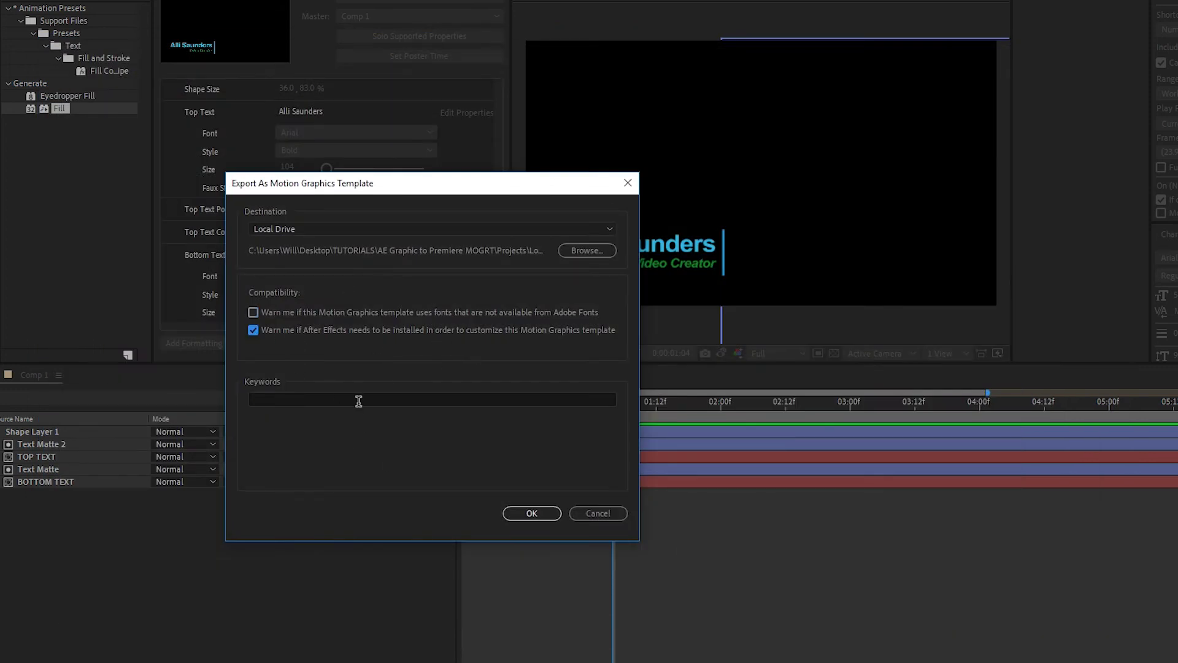
left_click(535, 513)
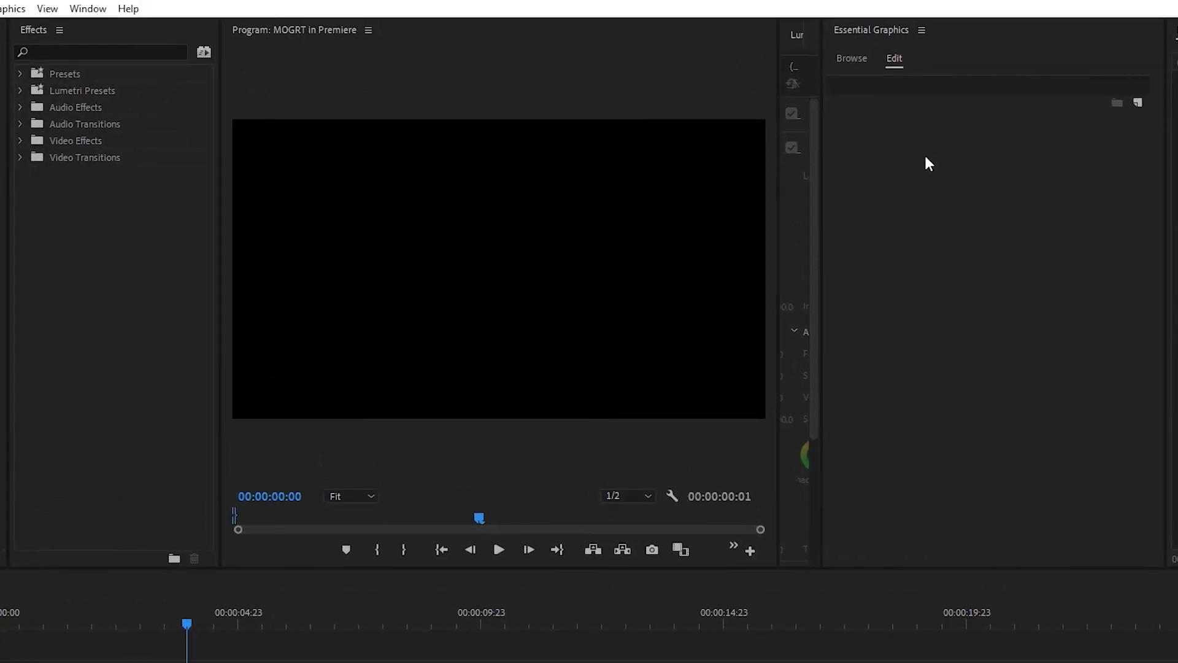
Install the Lower Thirds Line Reveal 01 template file from the Essential Graphics Browse view
left_click(928, 162)
left_click(88, 8)
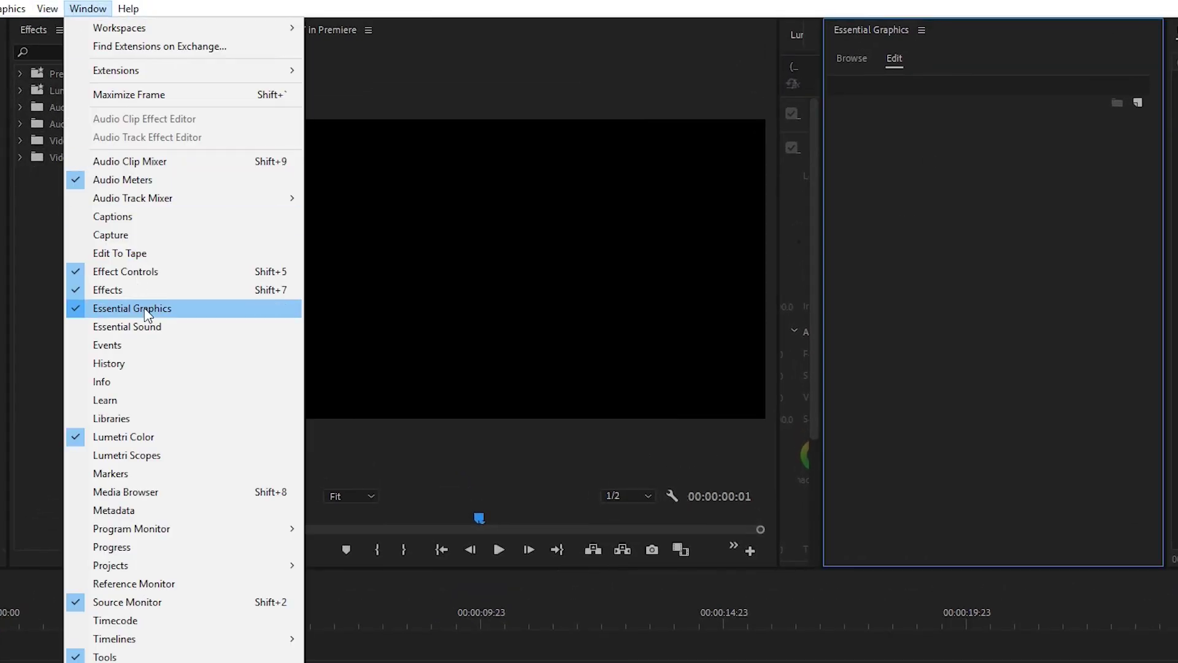
left_click(853, 57)
left_click(853, 57)
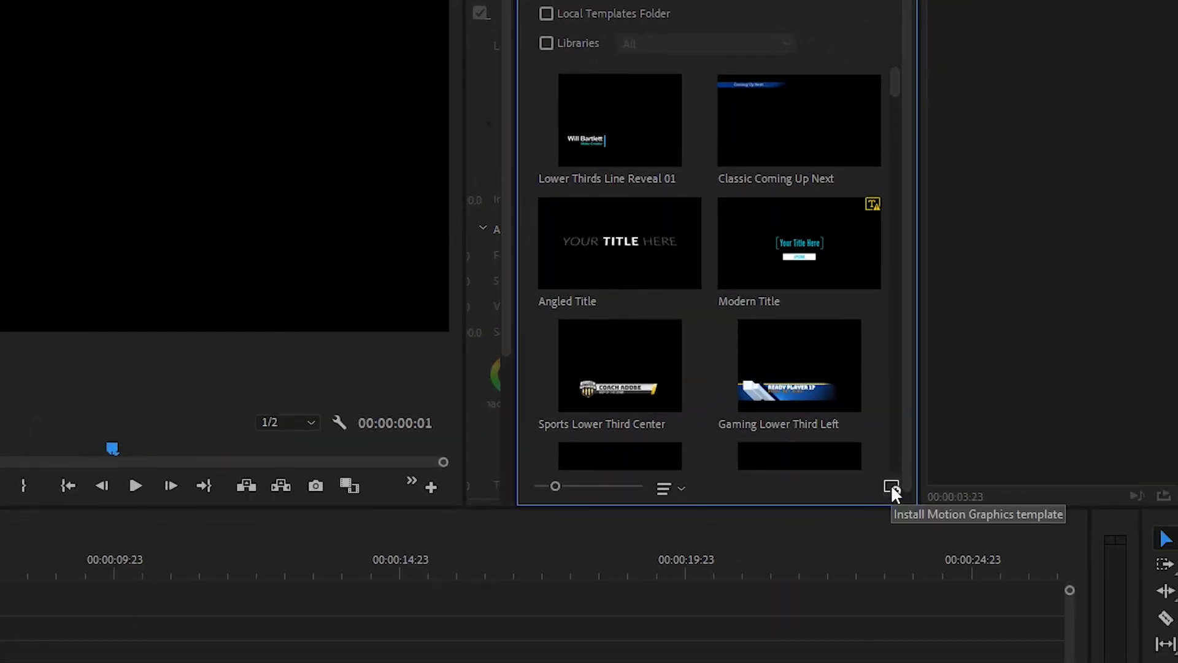
left_click(891, 487)
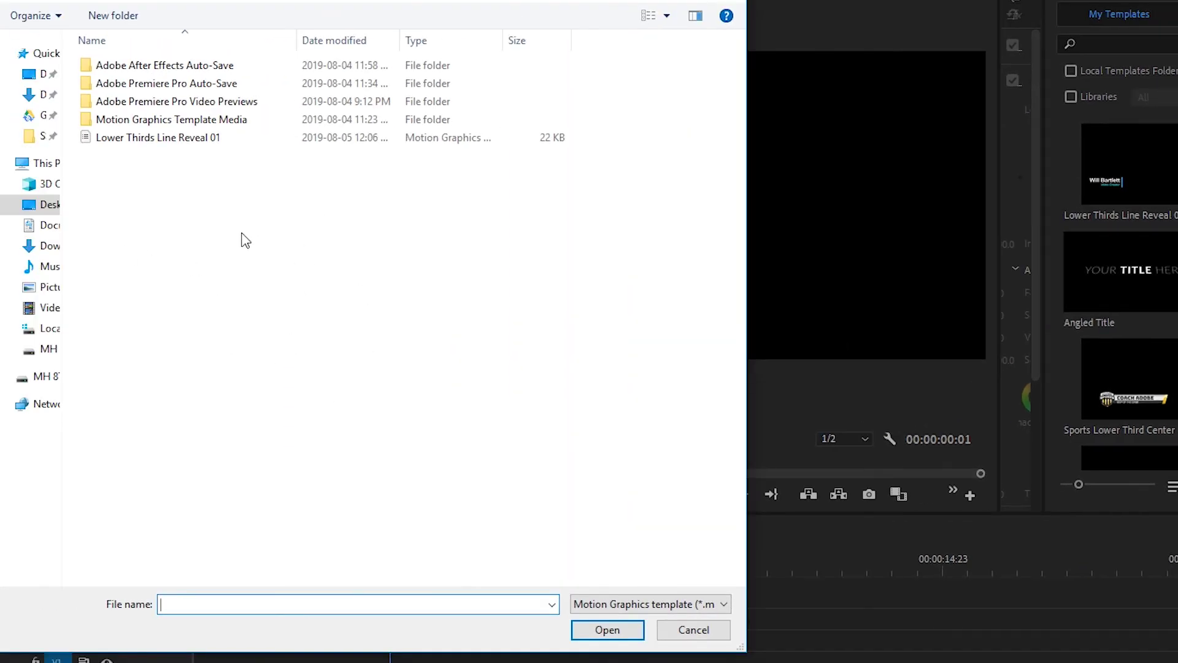
left_click(189, 148)
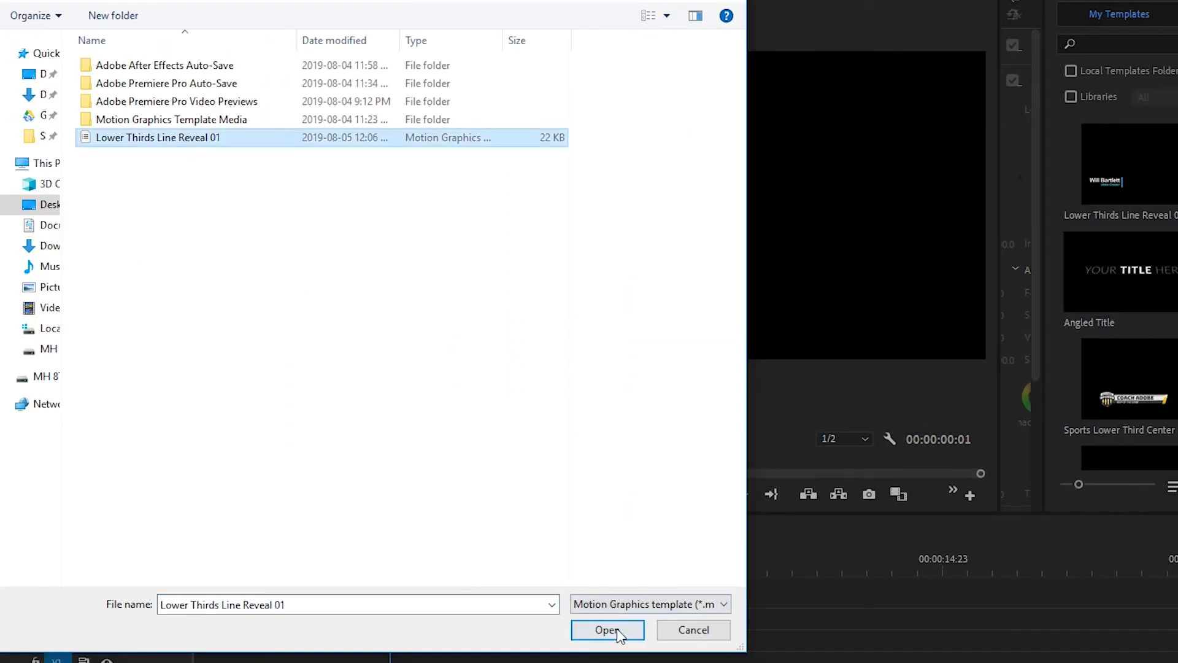
left_click(607, 630)
Drag the Lower Thirds Line Reveal 01 template onto V1 of the sequence
left_click(1172, 486)
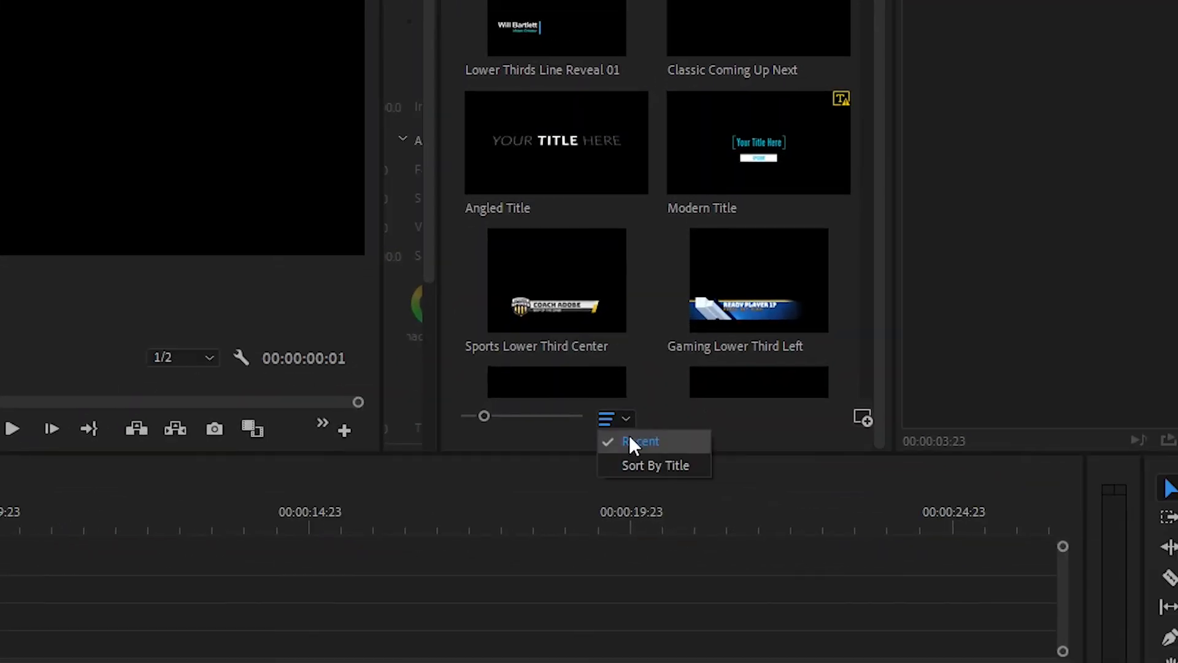
left_click(632, 440)
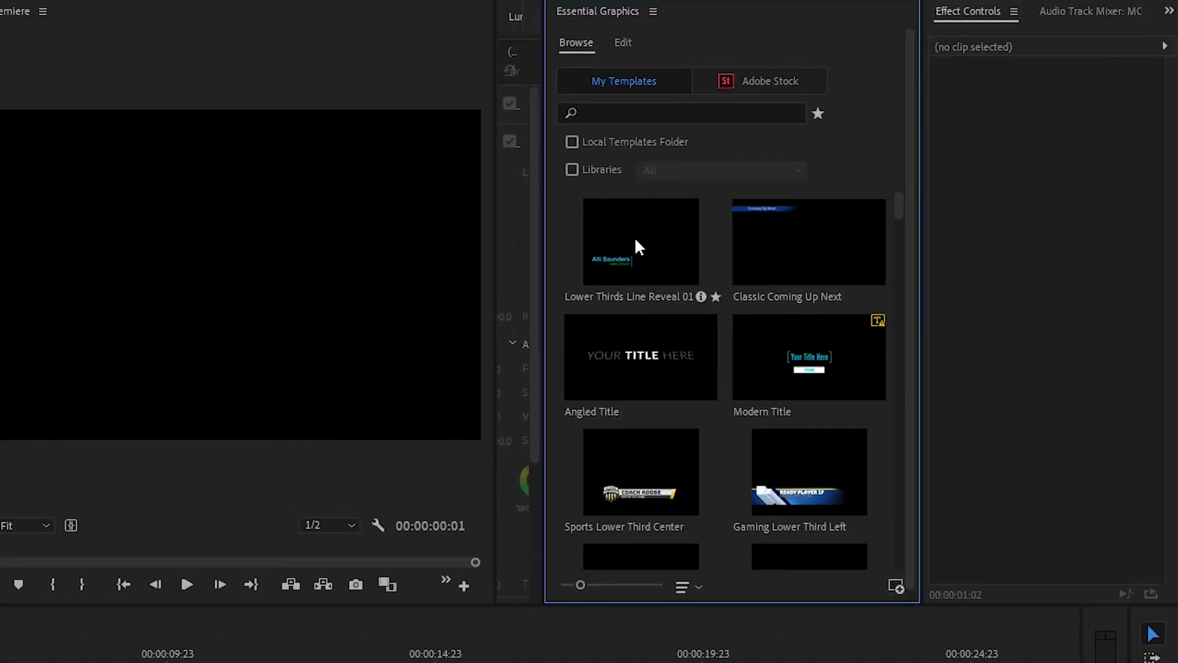
left_click_drag(647, 252, 0, 662)
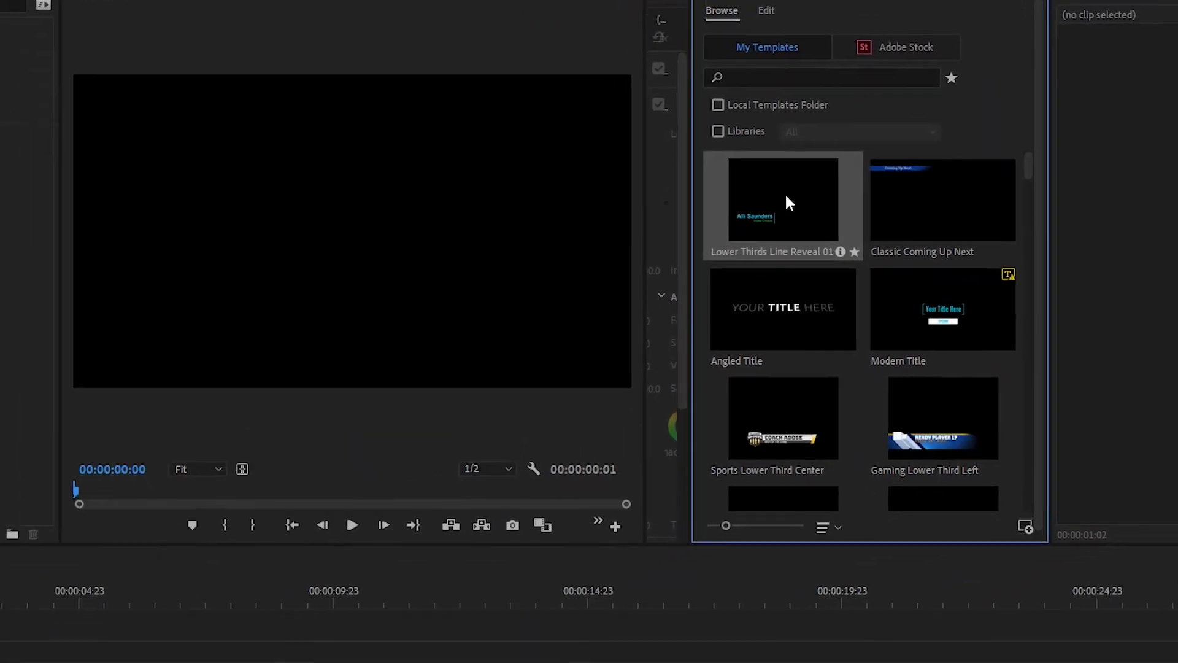
Place Lower Thirds Line Reveal 01 at 0 on V1 and preview it to 00:00:04:08
left_click_drag(167, 579, 49, 635)
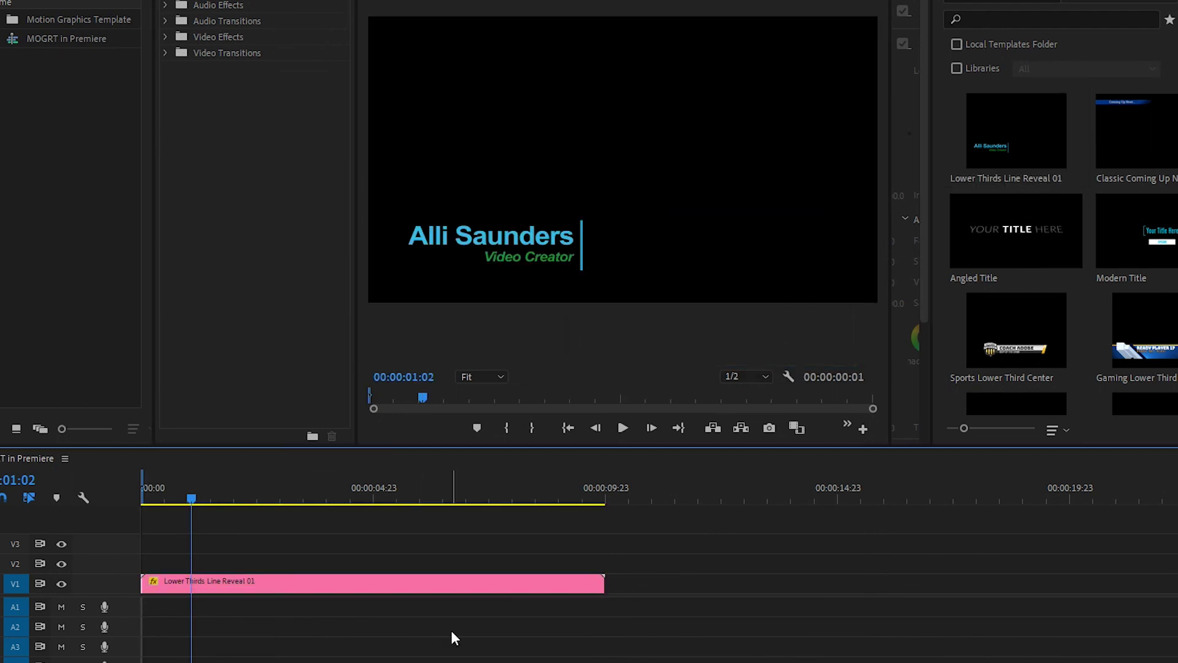
left_click_drag(174, 496, 157, 505)
key("space")
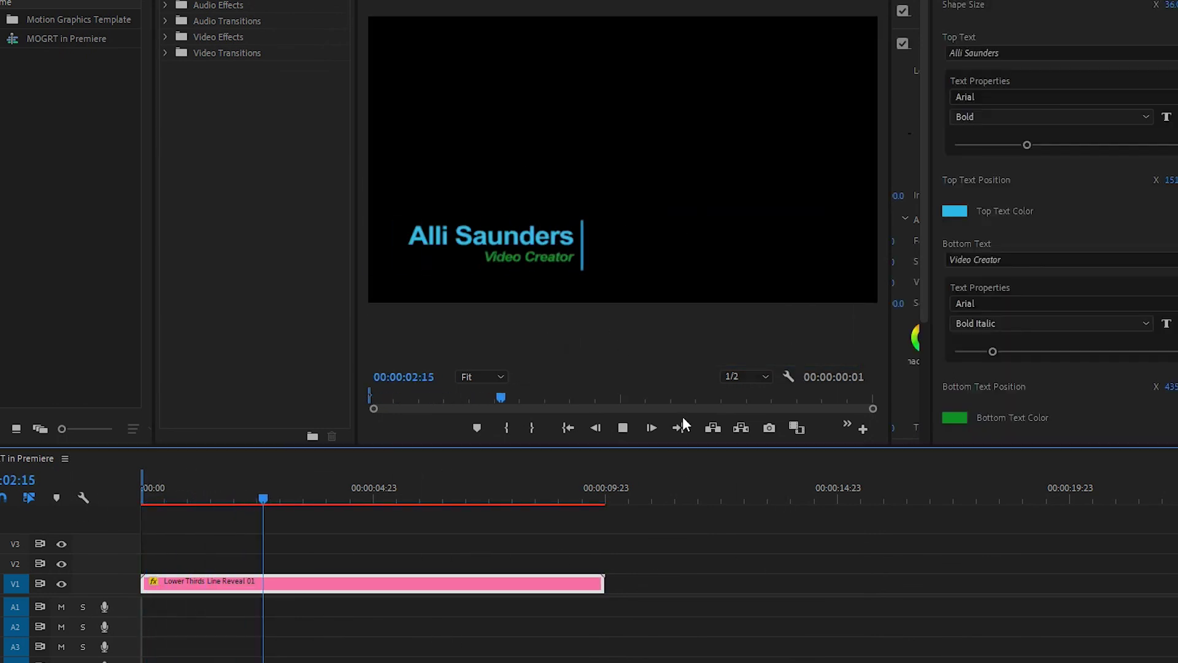
left_click(623, 427)
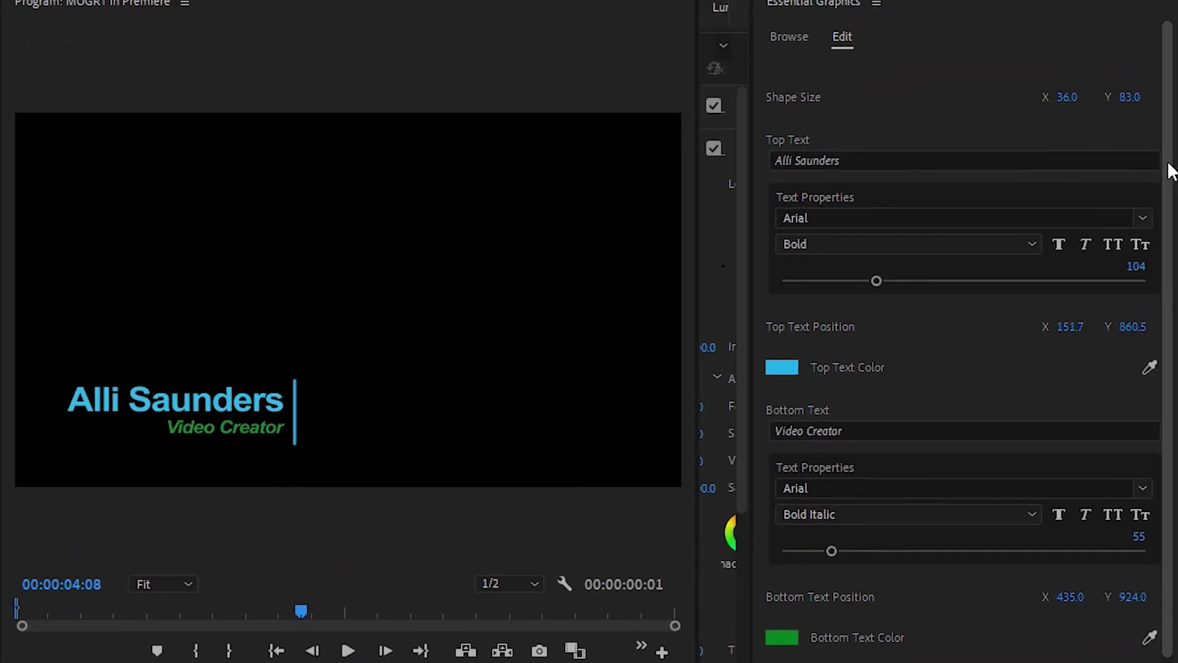
scroll(1144, 107, "down", 1)
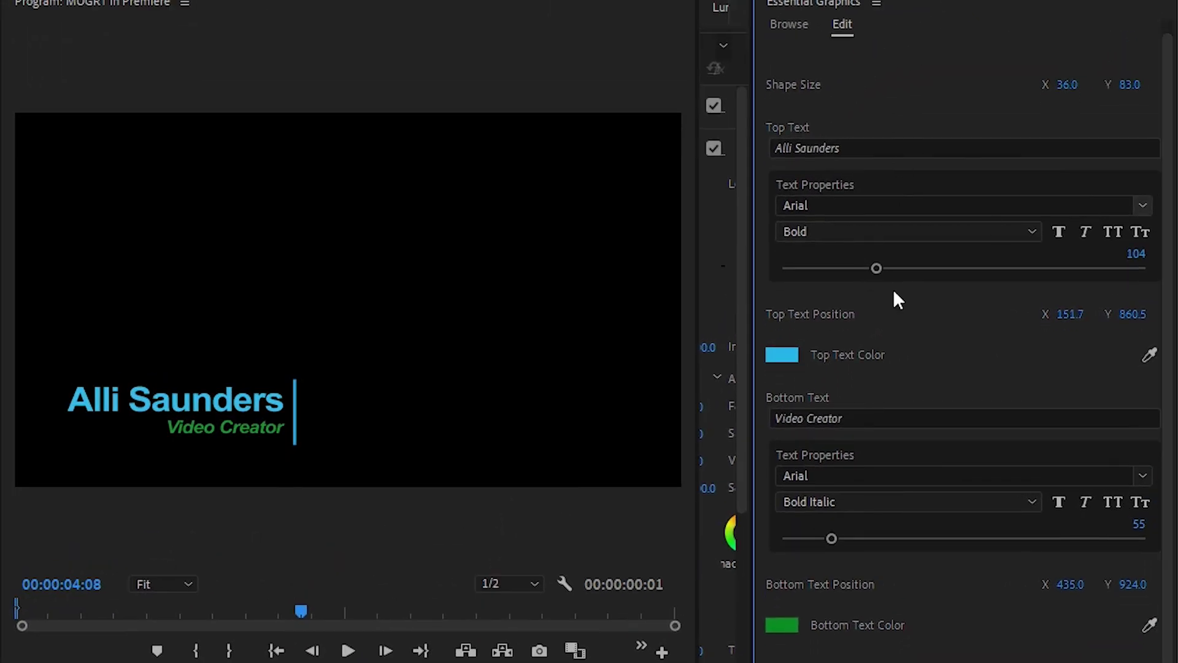
scroll(1163, 276, "up", 1)
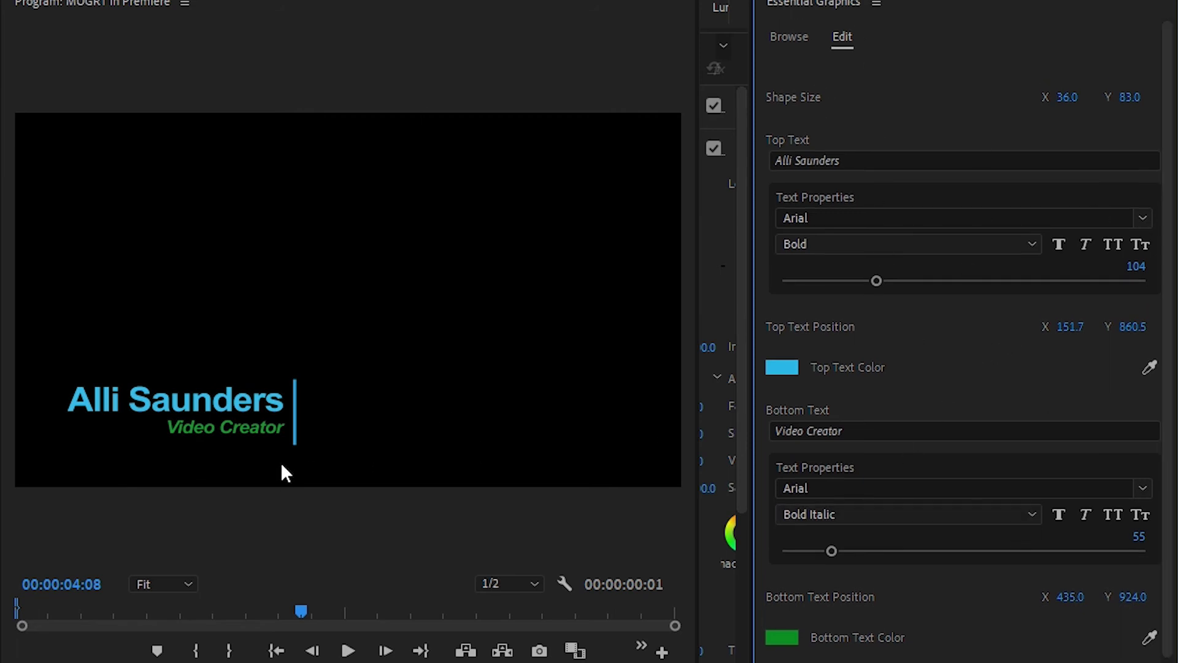
Replace the Top Text with a new person's name and set Bottom Text Position X to 352
left_click(873, 155)
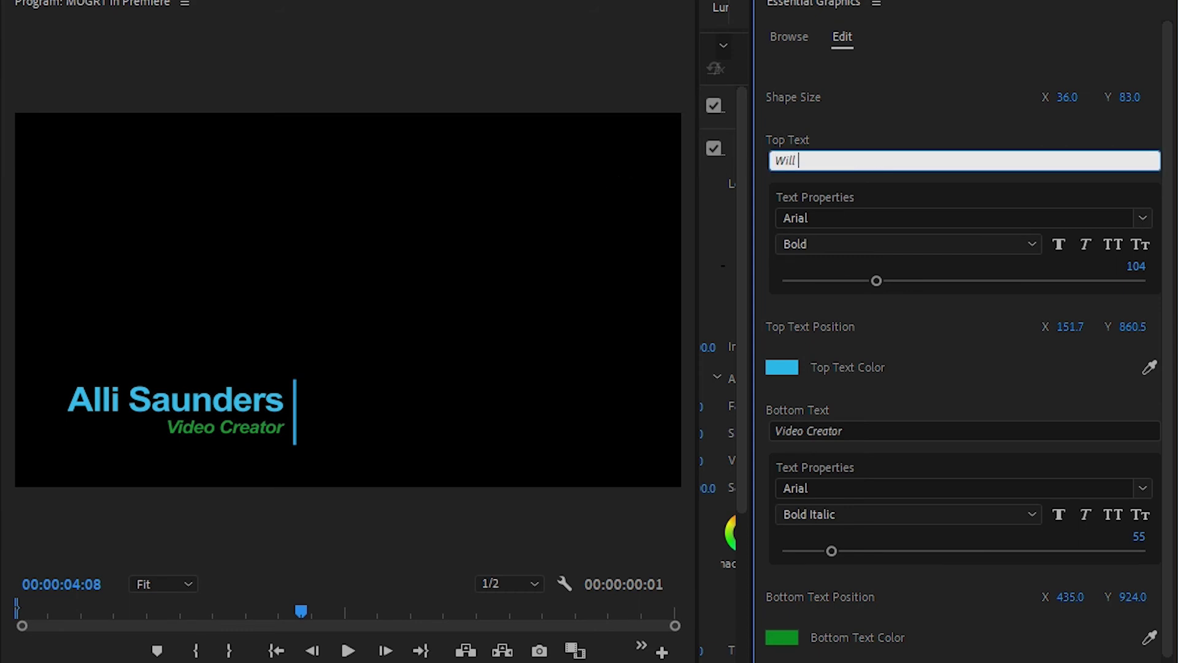
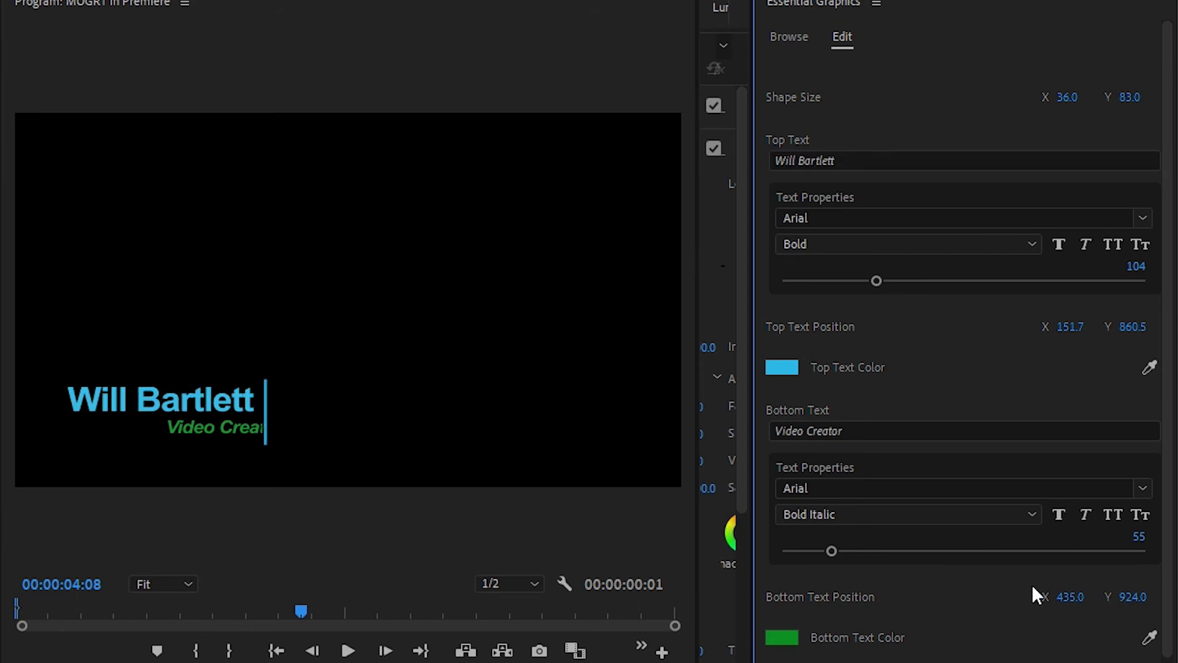
left_click_drag(1039, 595, 986, 595)
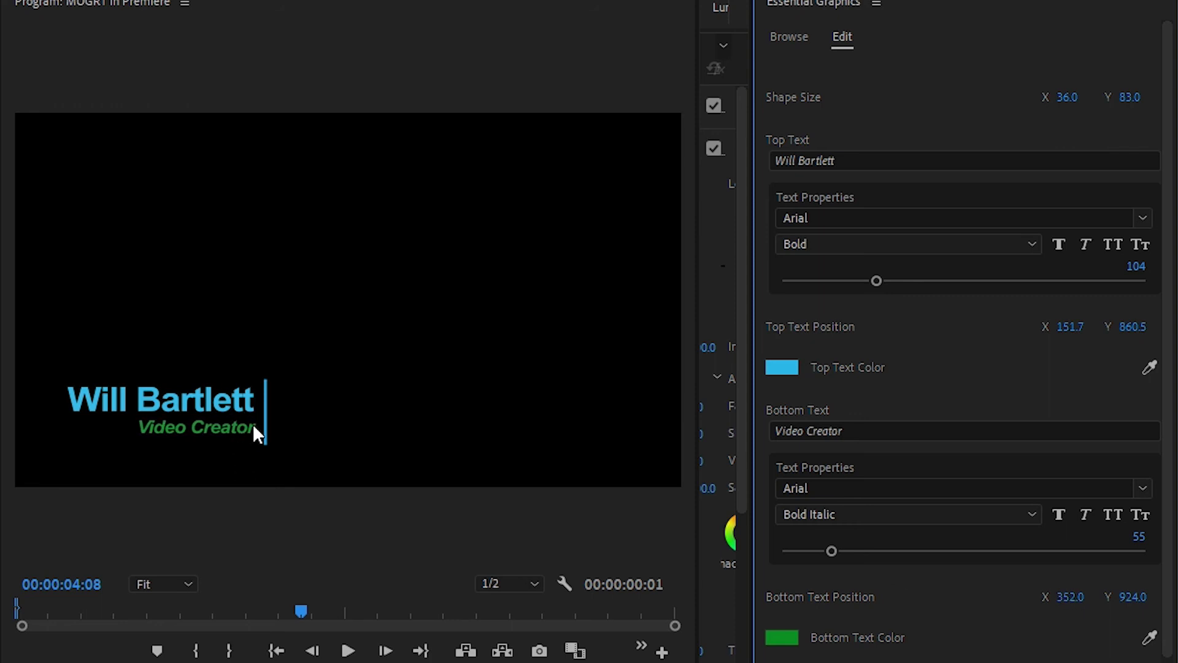
Make the top text white and the bottom text teal blue (RGB 28, 127, 159)
left_click(782, 368)
left_click_drag(452, 637, 240, 660)
left_click(698, 388)
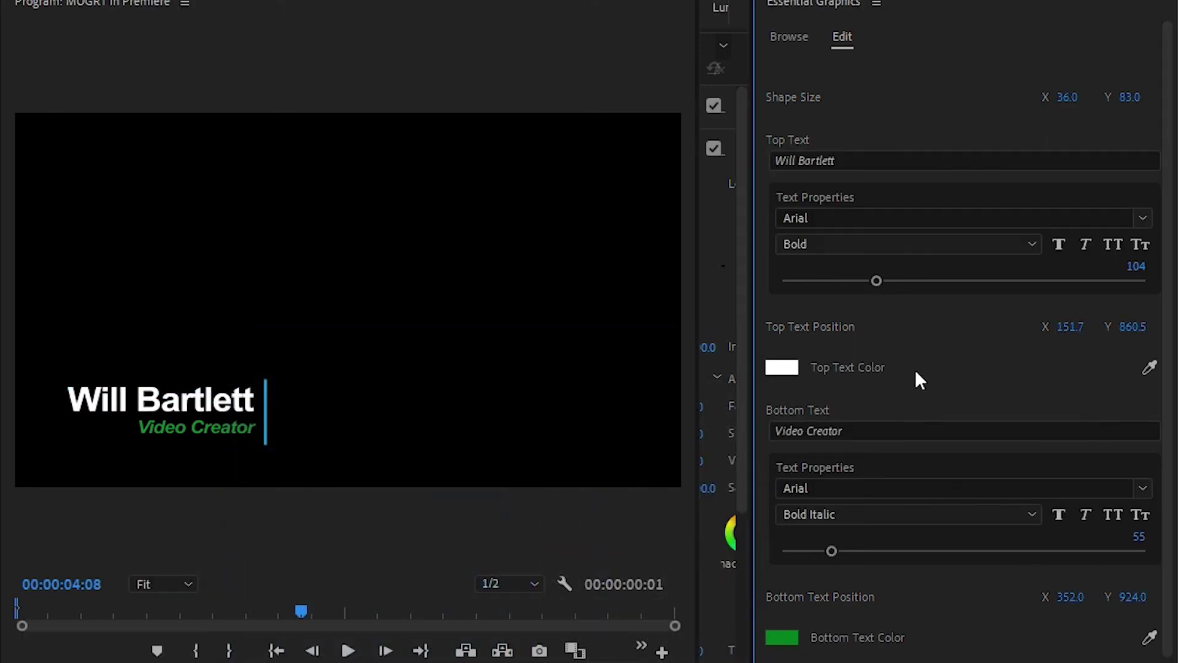
scroll(933, 442, "down", 1)
left_click(790, 626)
mouse_move(531, 522)
left_mouse_down()
mouse_move(532, 565)
mouse_move(534, 542)
left_mouse_up()
mouse_move(418, 529)
left_mouse_down()
mouse_move(457, 562)
mouse_move(463, 605)
left_mouse_up()
left_click(700, 388)
Play the edited lower third from the beginning to check it
key("Home")
left_click(347, 651)
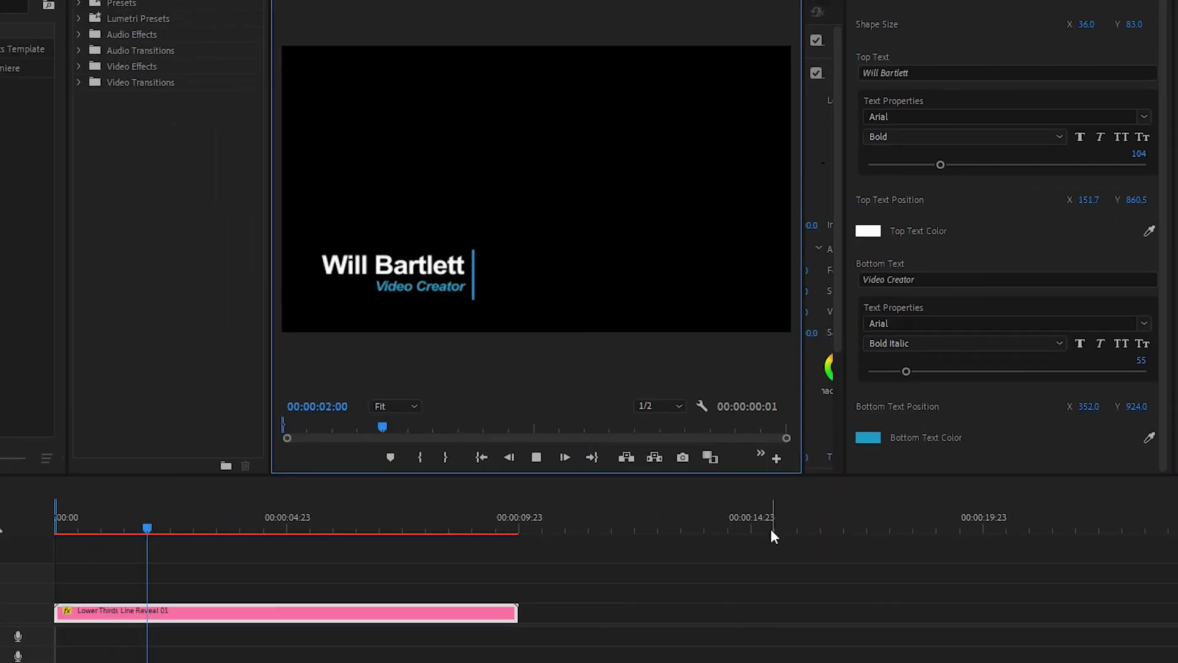
left_click(241, 613)
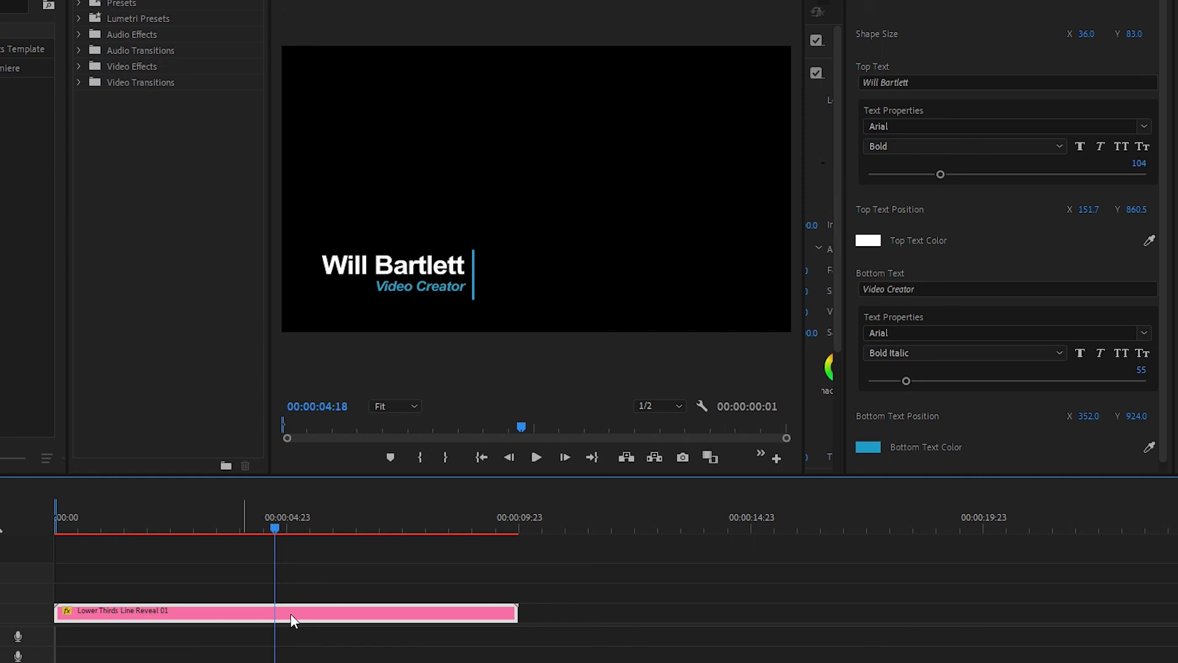
Alt-drag a copy of the lower third to run from 9:23 to 19:23 and select it
left_click_drag(290, 613, 787, 629)
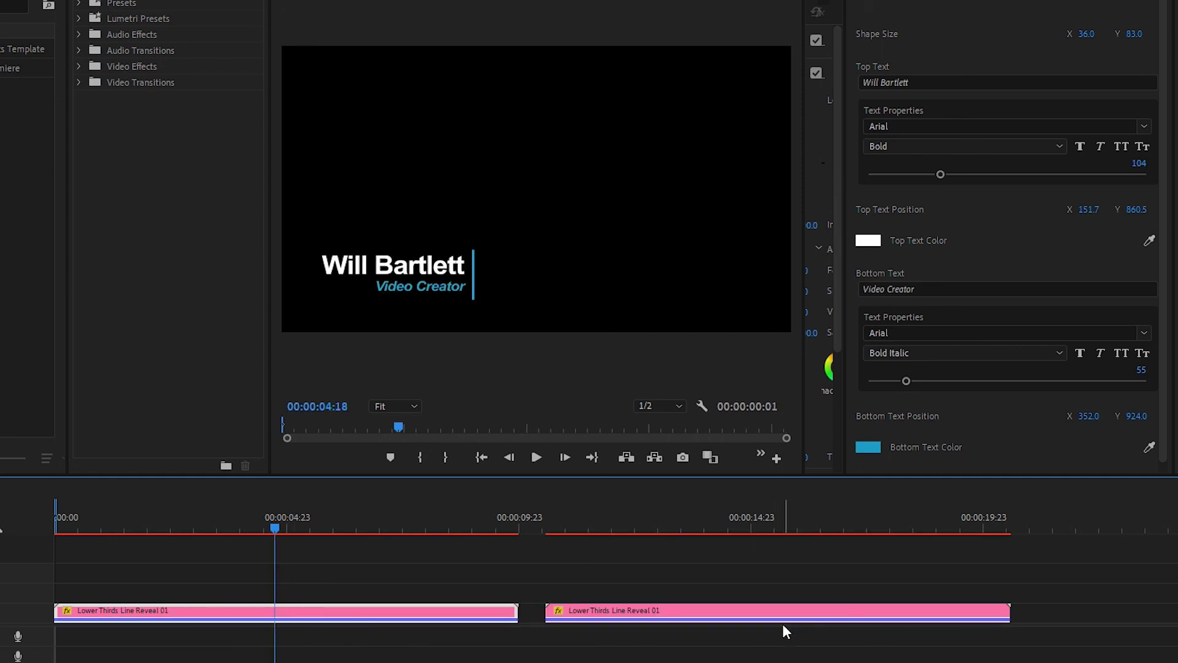
left_click(750, 522)
left_click(783, 616)
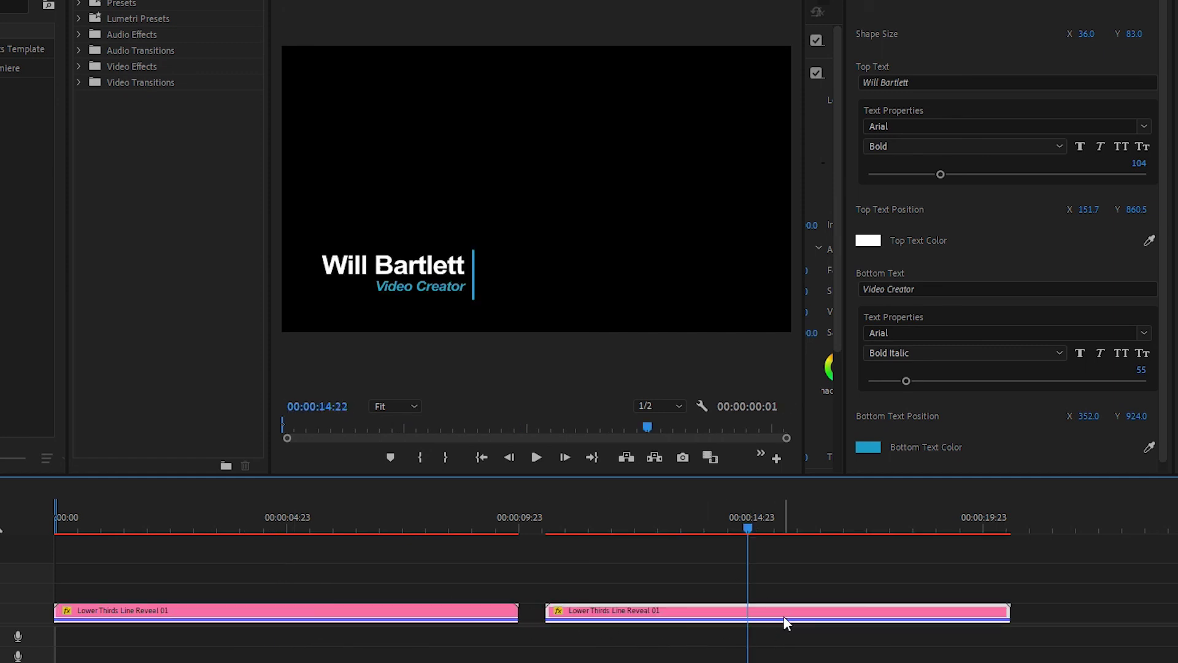
Replace the copy's Top Text with a different person's name
left_click(928, 82)
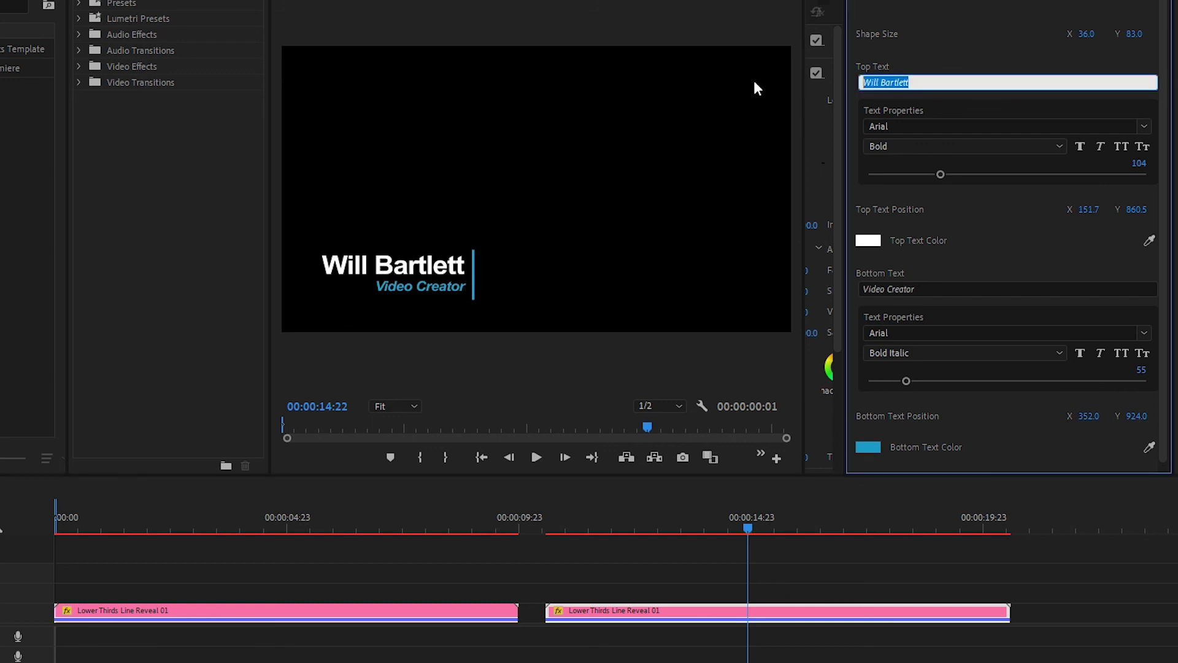
left_click(1024, 206)
left_click(275, 522)
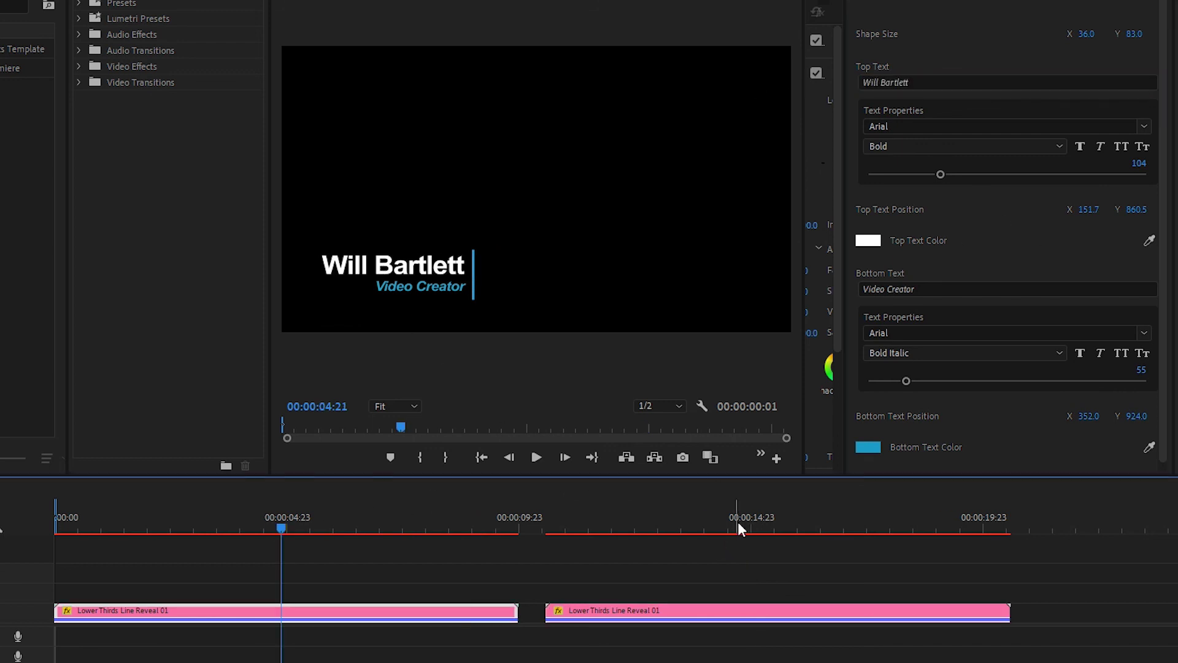
left_click(746, 523)
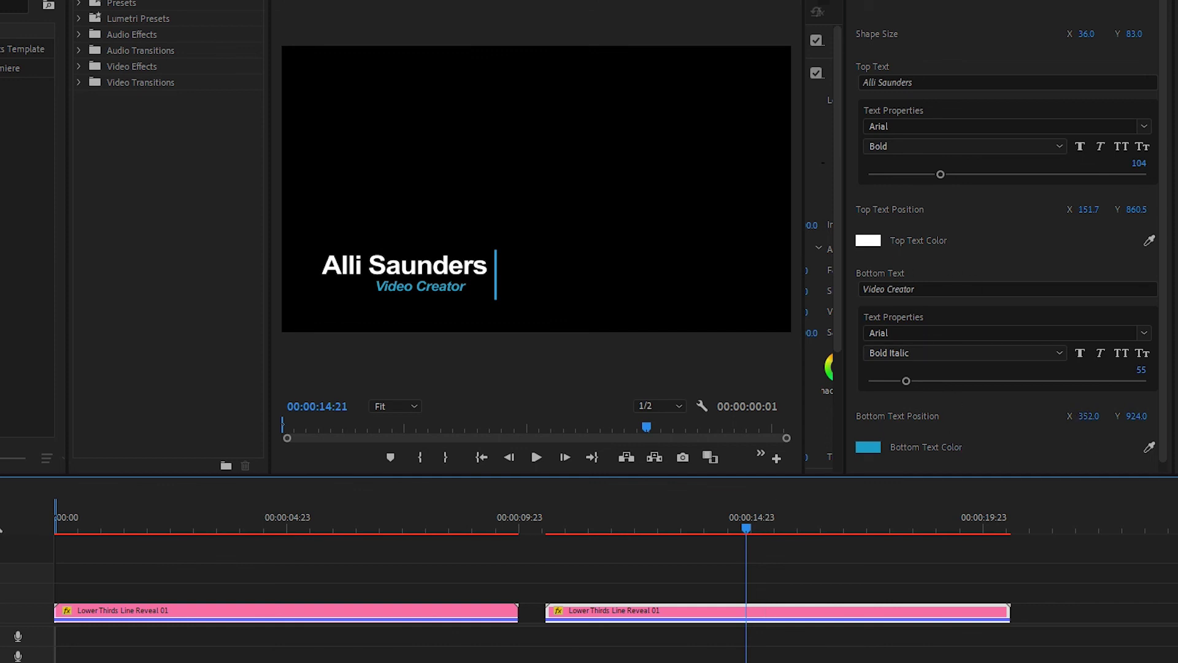
Move the copy's Video Creator line to Position X 436 and compare both clips
left_click_drag(1089, 416, 1140, 415)
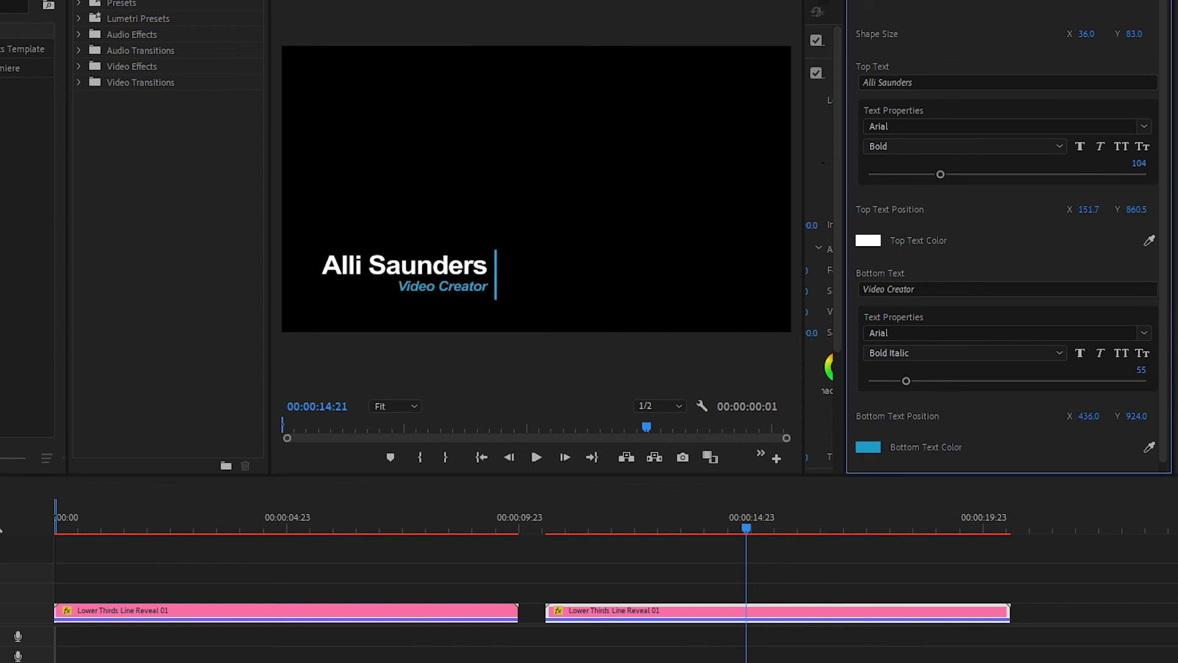
left_click(230, 526)
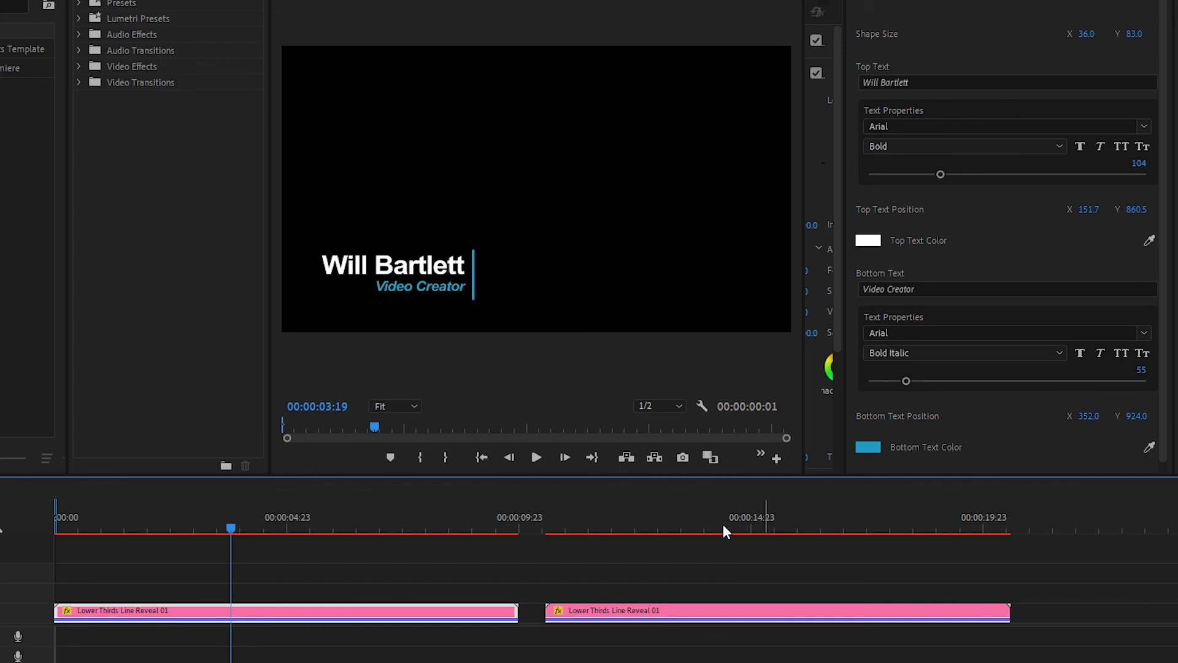
left_click(548, 523)
Play both lower thirds back from the start of the sequence
key("space")
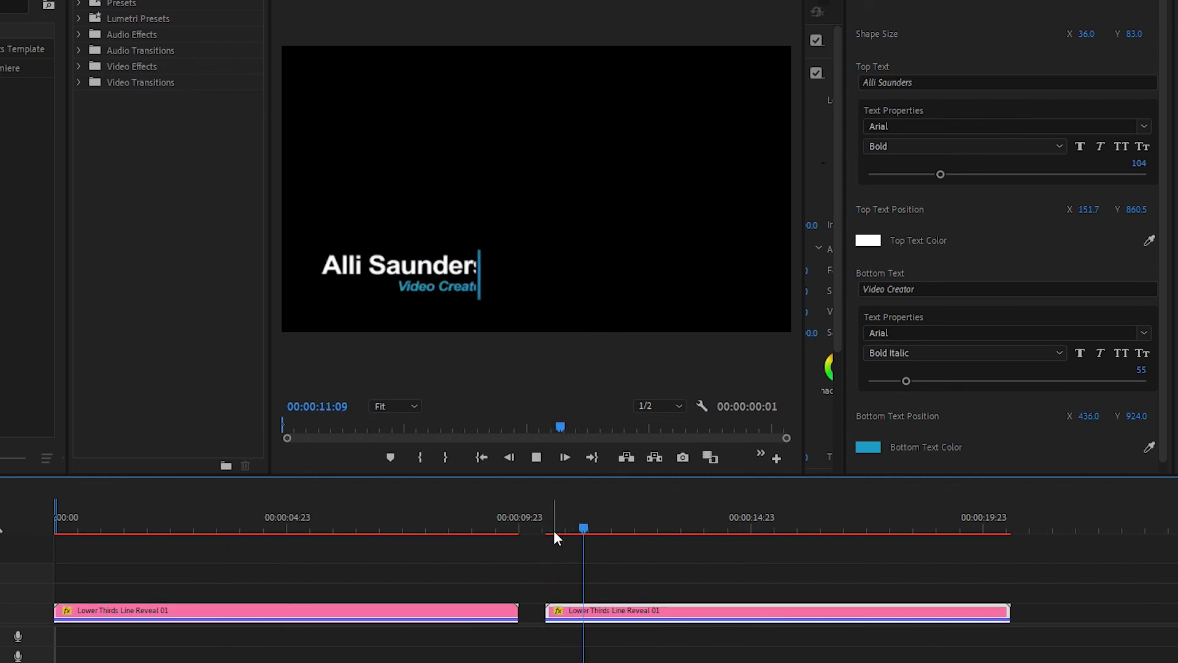
key("Home")
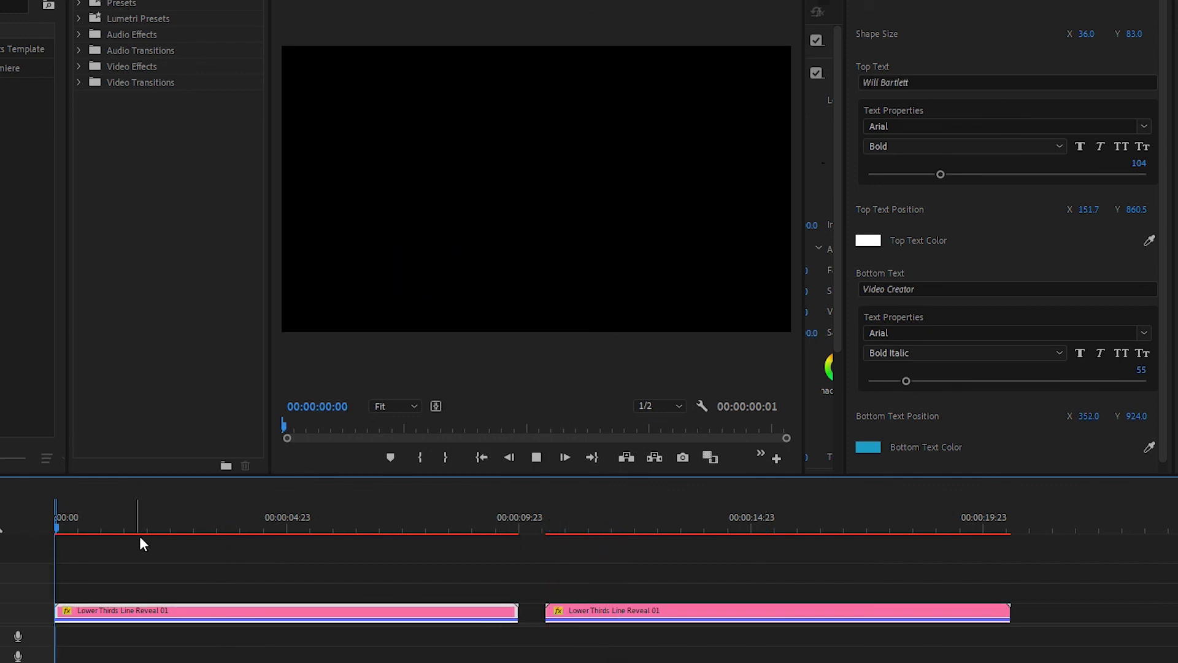
key("space")
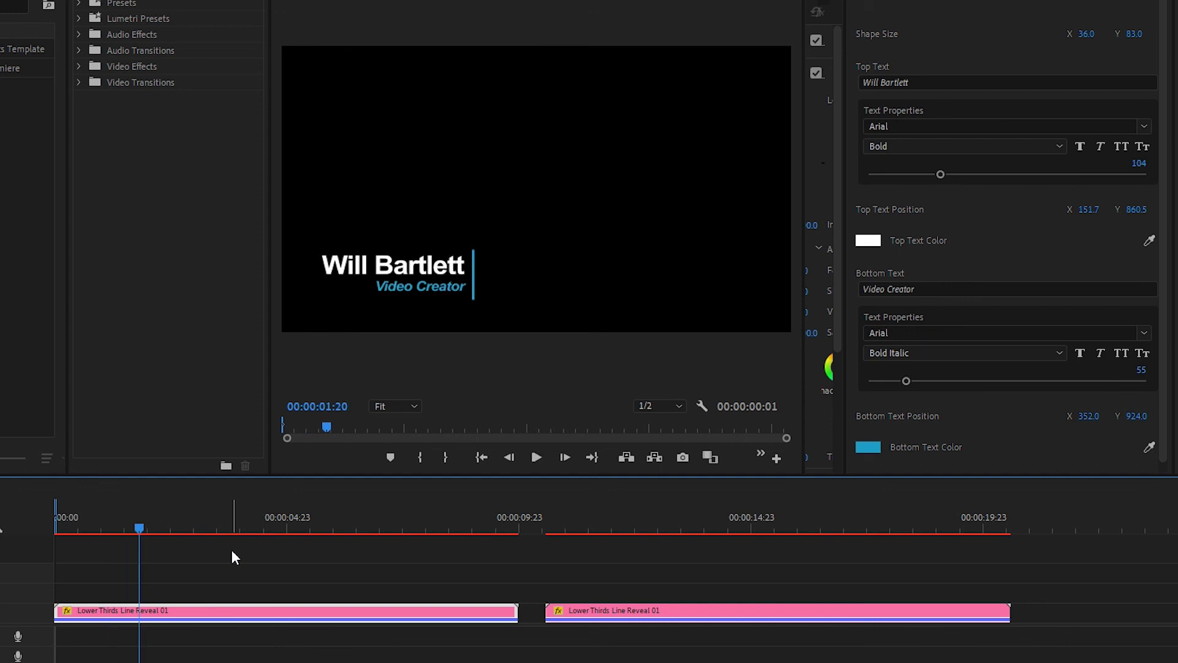
left_click(750, 520)
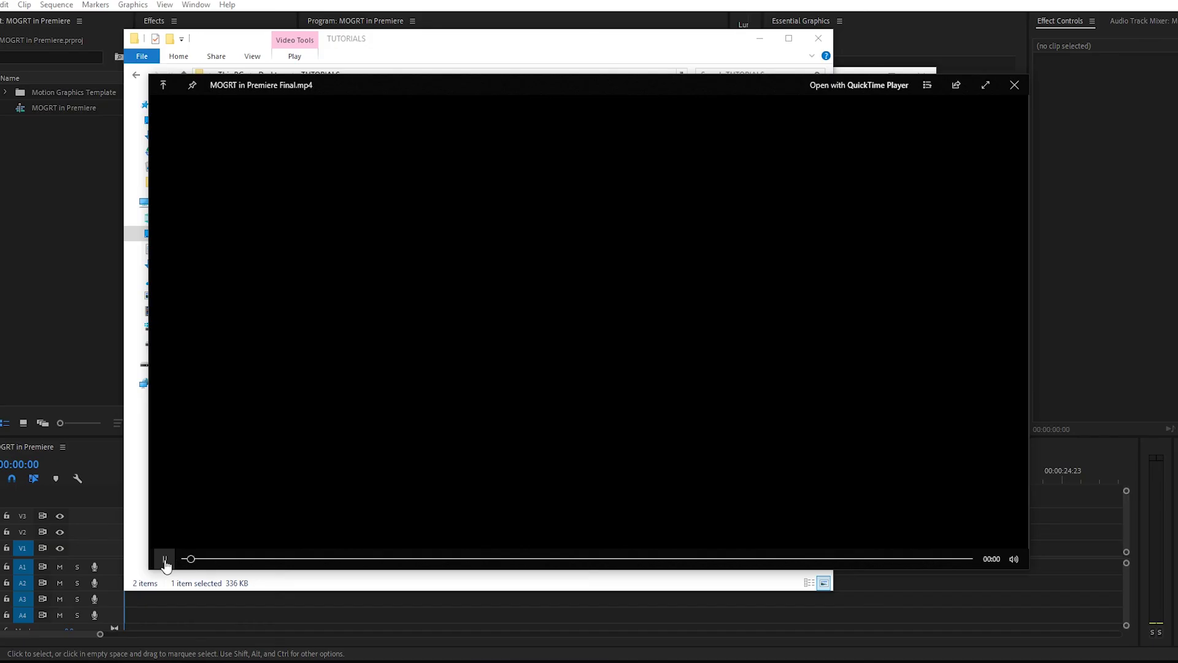